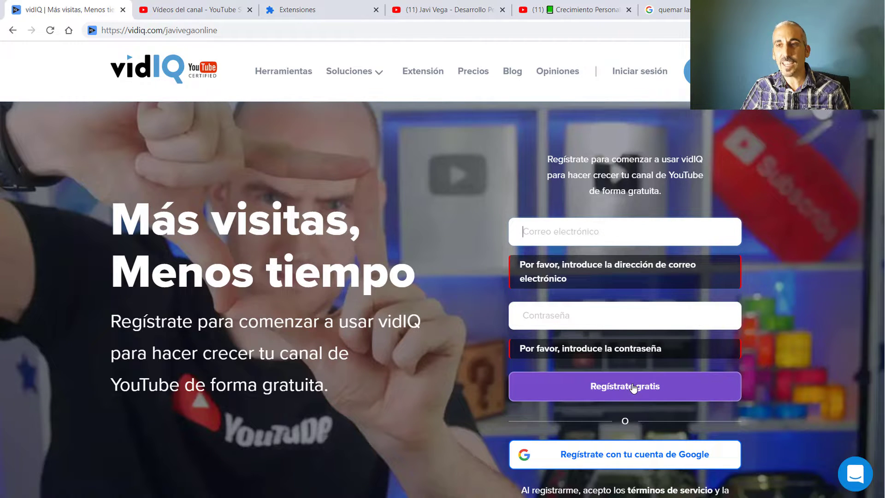
Step: Switch to YouTube Studio and read through the description of the QUEMAR LAS NAVES video draft
click(155, 6)
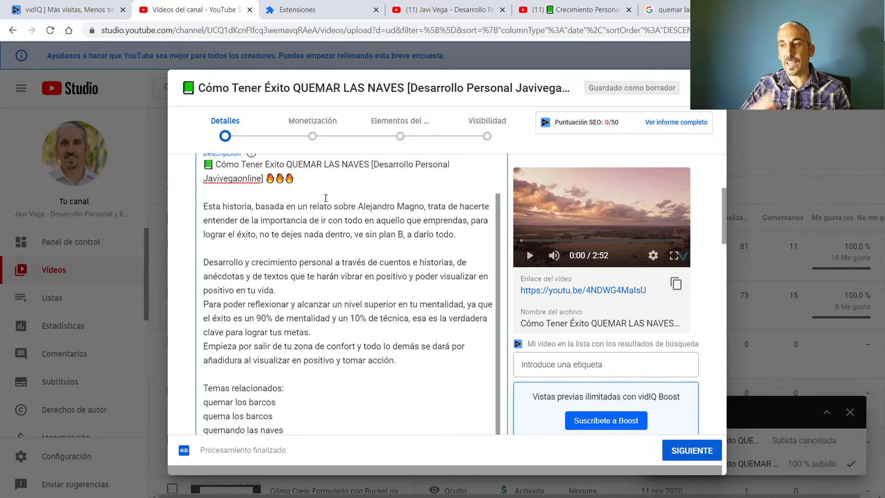
scroll(325, 203, down, 1)
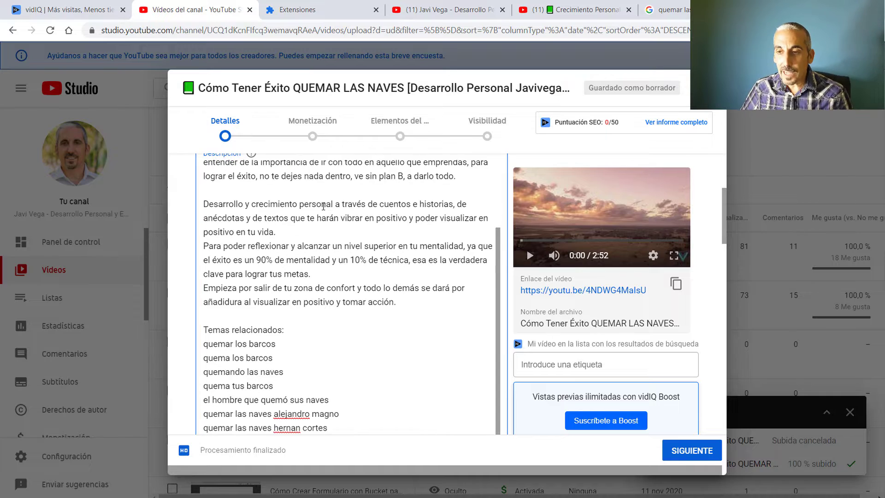
scroll(323, 207, down, 6)
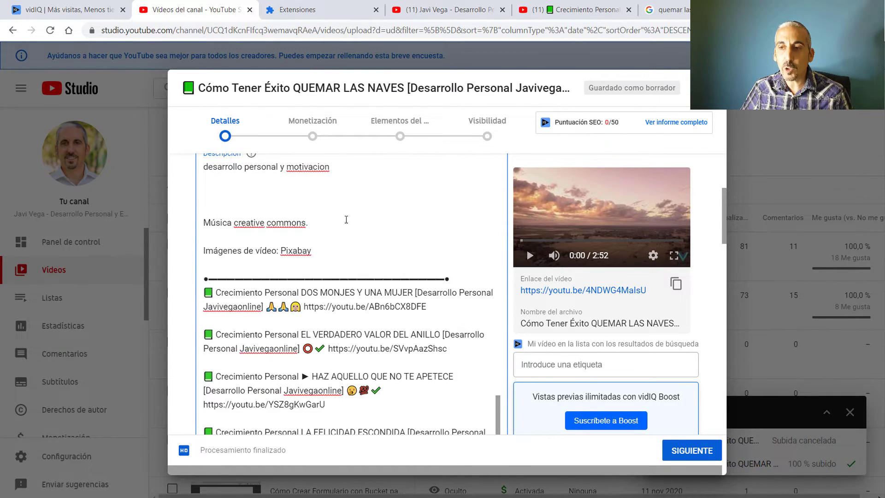
scroll(346, 219, down, 10)
scroll(415, 277, up, 4)
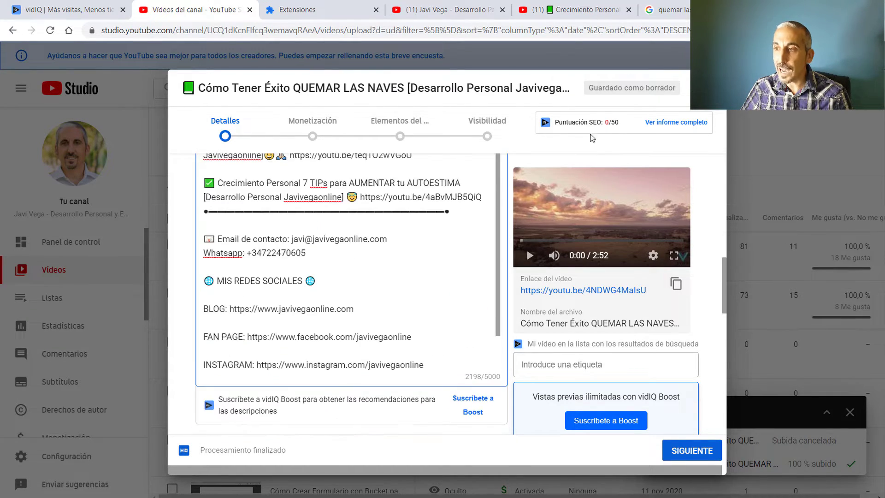
Step: Check the vidIQ Vision for YouTube extension on the browser's extension management page, and return to the video draft
key(ctrl+l)
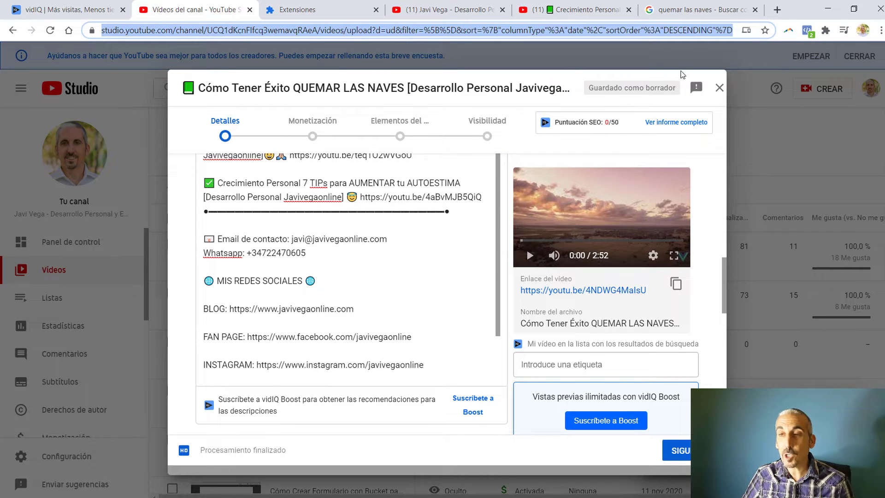
click(826, 30)
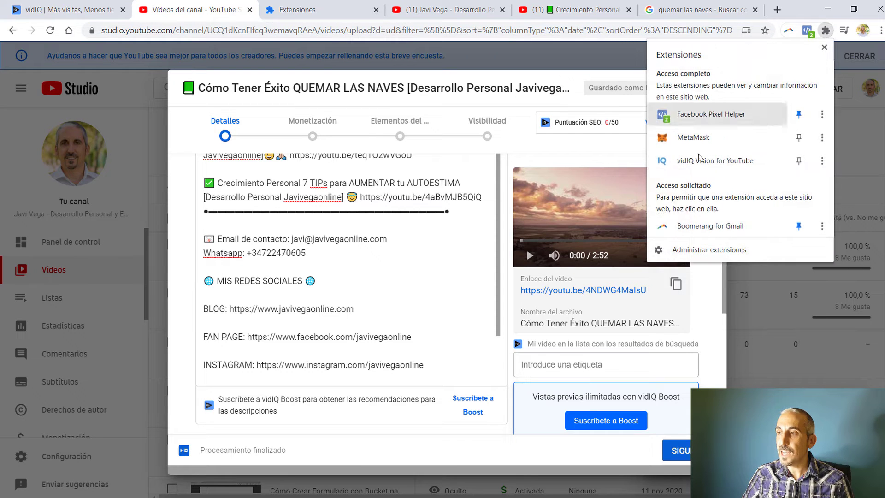
click(707, 249)
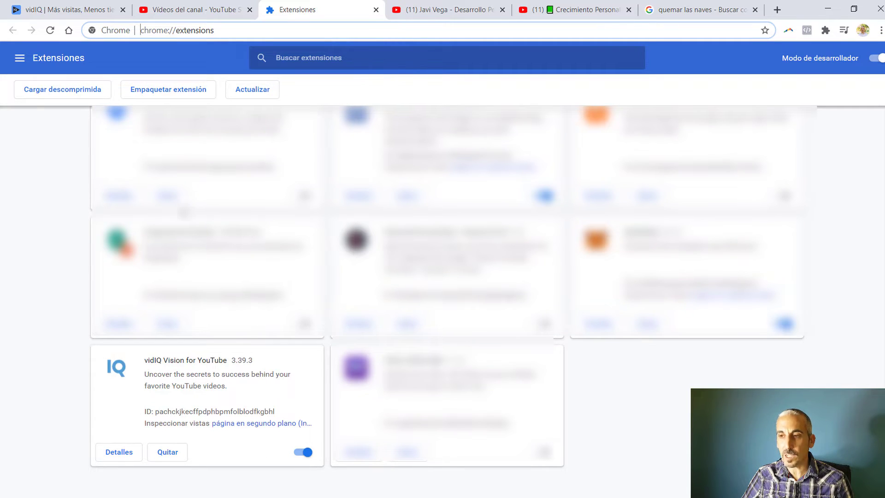
click(35, 10)
click(146, 7)
Step: Review the draft's description, thumbnail options and title in the video details
scroll(362, 153, down, 2)
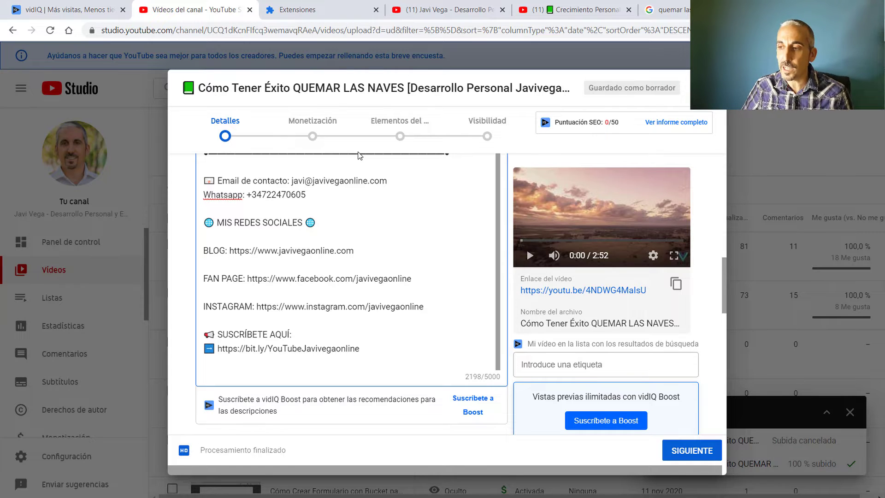
scroll(317, 212, down, 4)
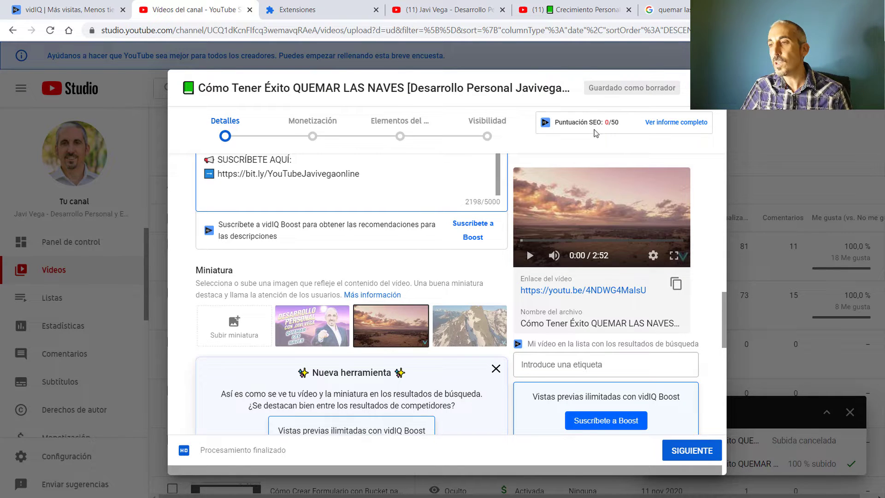
scroll(436, 270, down, 3)
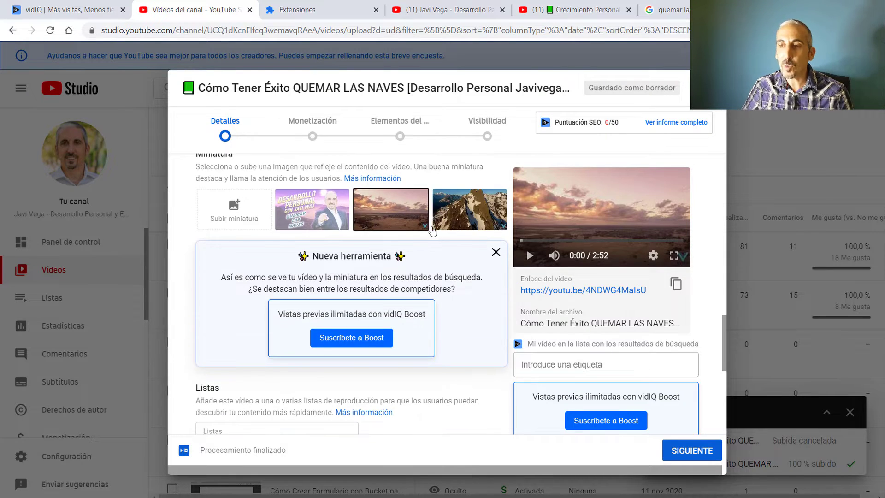
scroll(431, 228, up, 10)
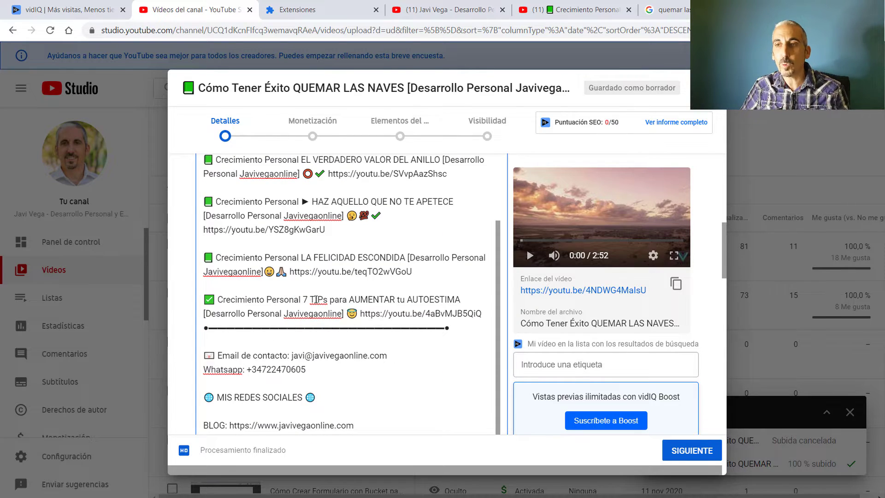
scroll(329, 277, up, 10)
scroll(329, 277, up, 5)
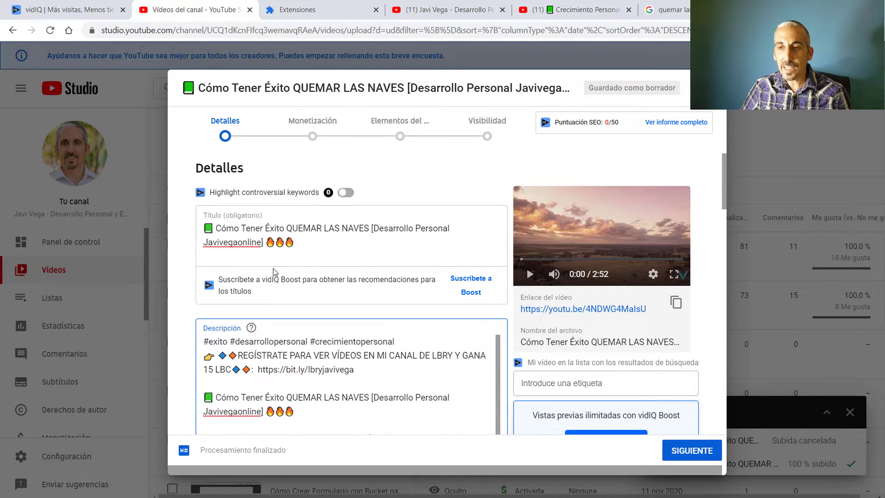
click(262, 243)
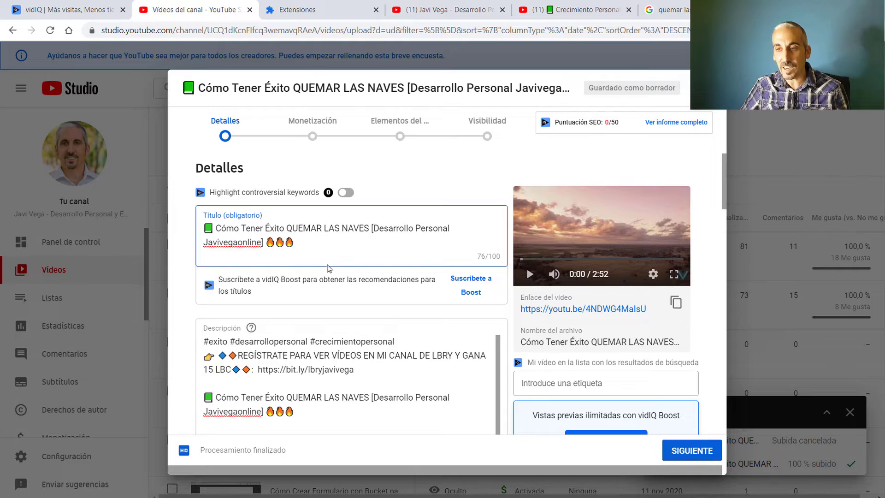
Step: Upload the "Cómo Tener Éxito QUEMAR LOS BARCOS" PNG from the "96 Quemar los barcos" folder as the video's thumbnail
scroll(323, 264, down, 5)
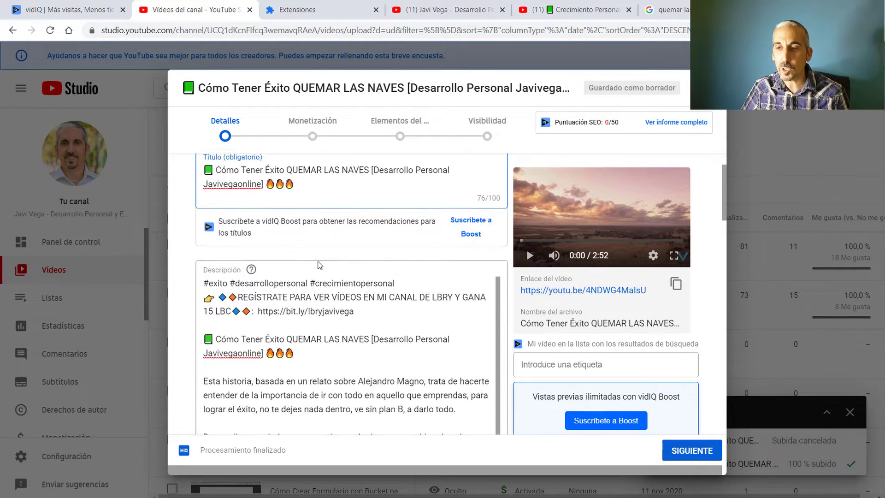
scroll(323, 265, down, 15)
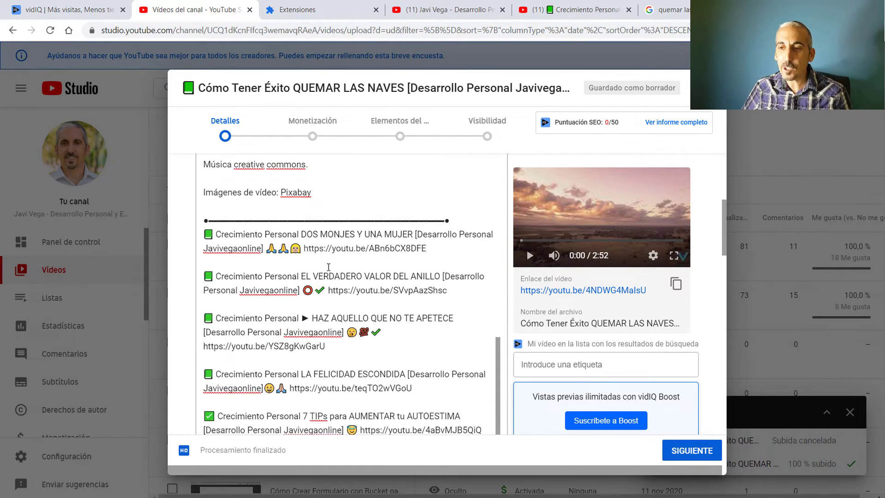
scroll(332, 271, down, 15)
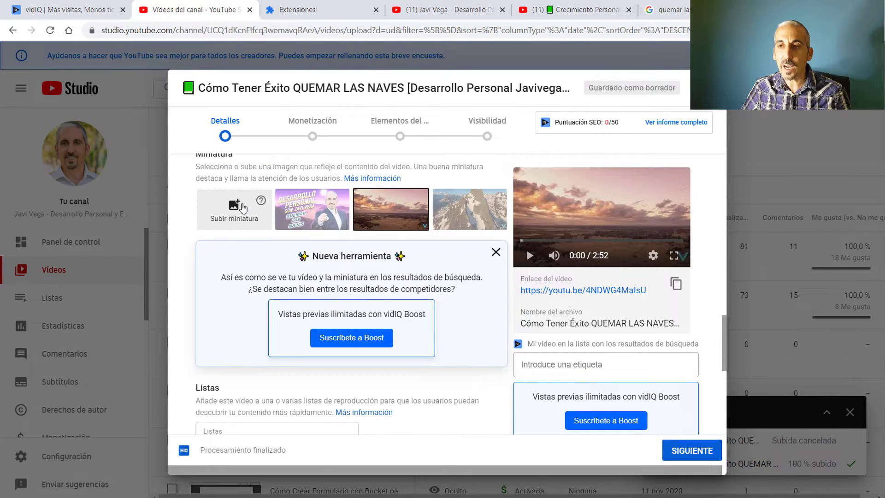
click(242, 208)
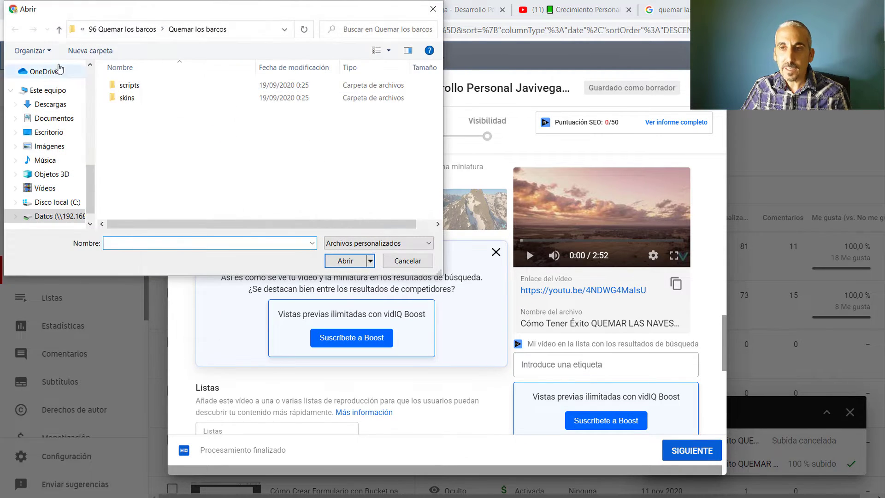
click(59, 29)
click(181, 99)
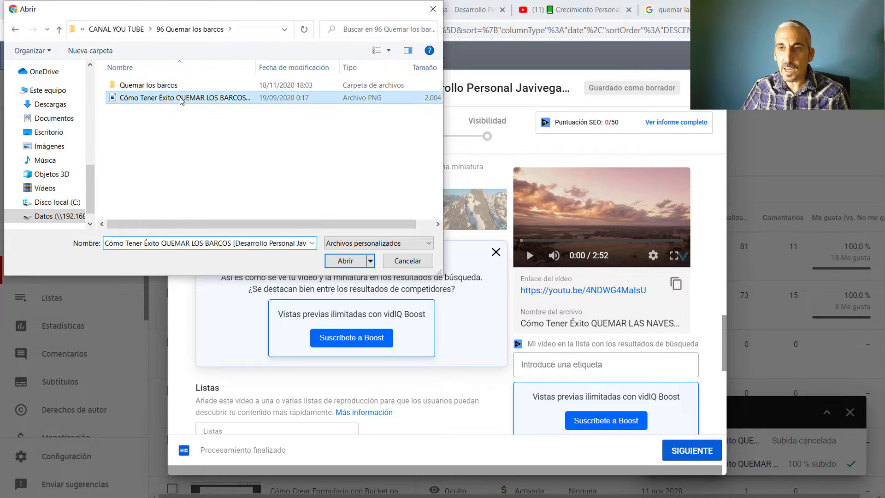
double_click(181, 100)
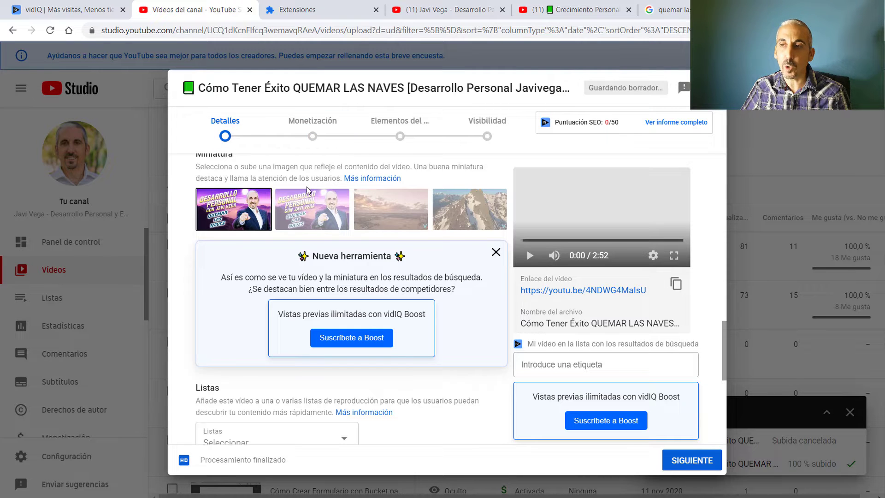
Step: Add the video to the "Desarrollo Personal y Motivación" and "DESARROLLO PERSONAL" playlists
scroll(306, 187, up, 10)
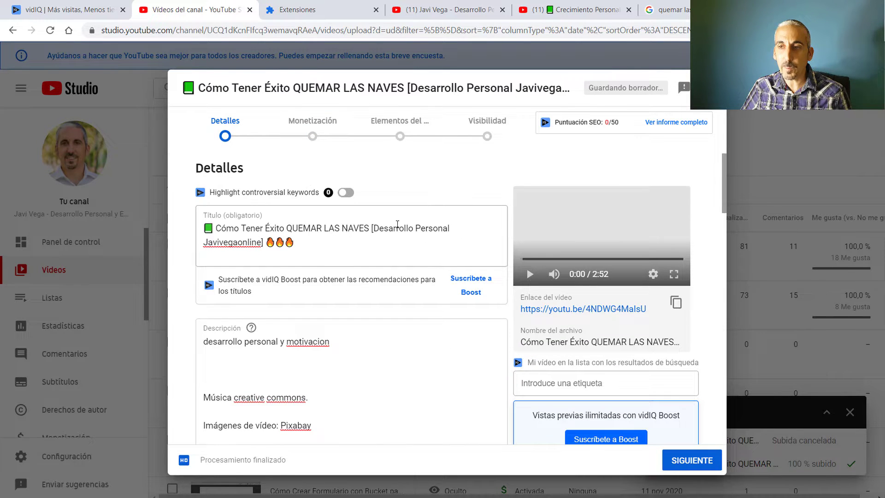
scroll(290, 252, down, 15)
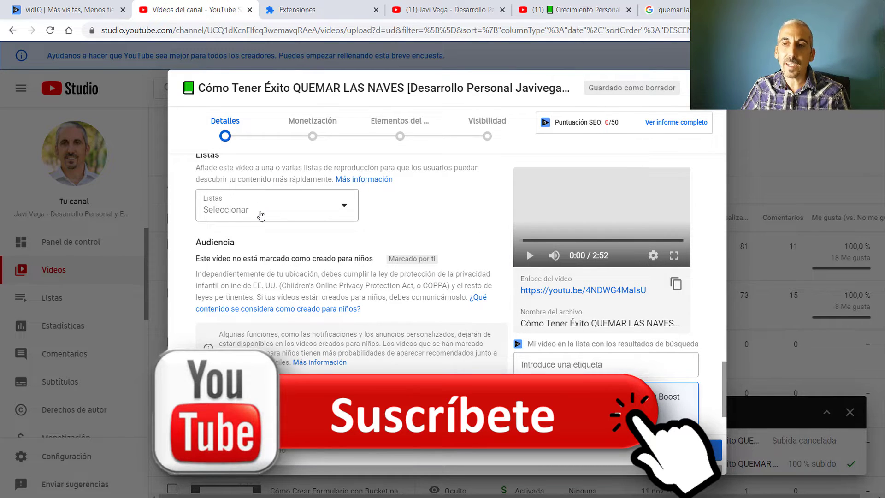
click(261, 214)
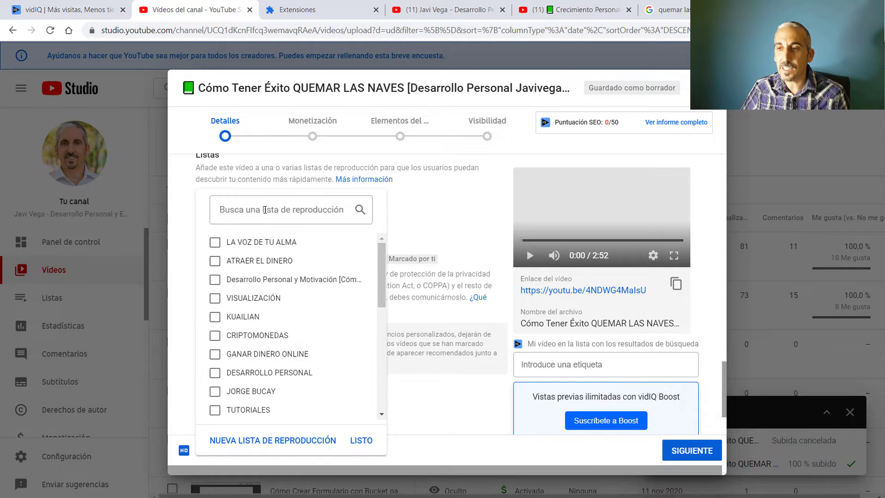
click(214, 280)
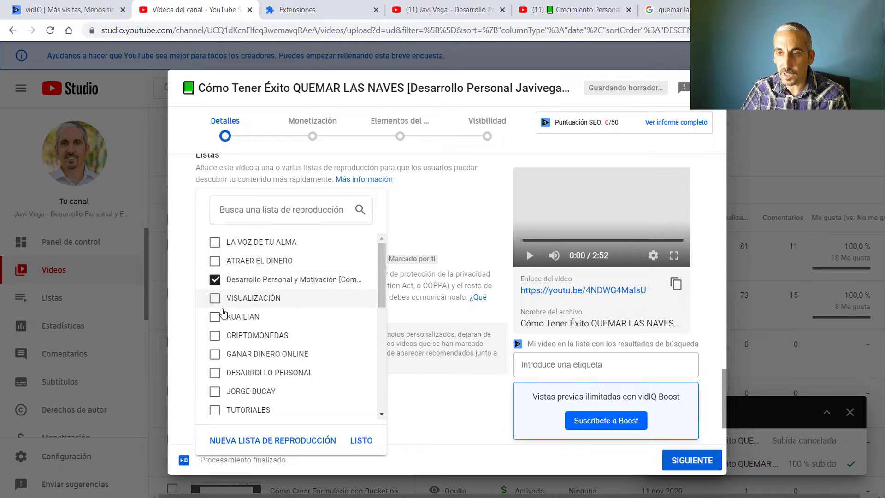
scroll(212, 345, down, 2)
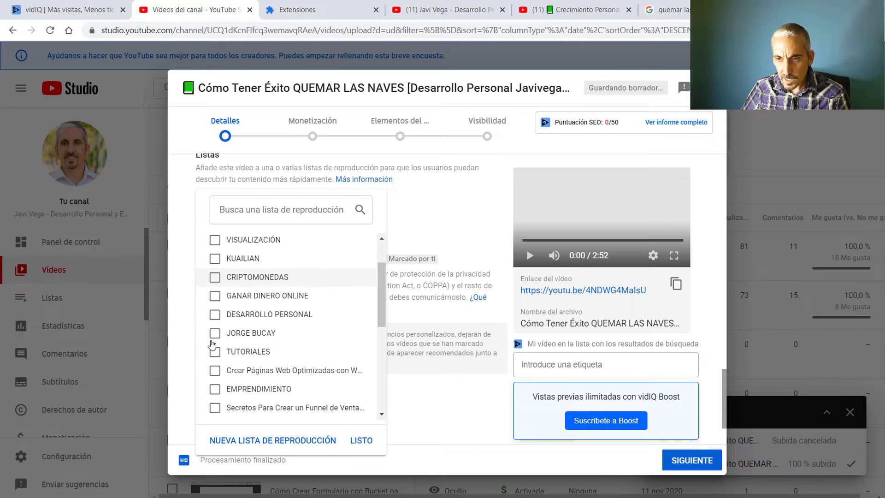
click(213, 312)
scroll(216, 305, up, 2)
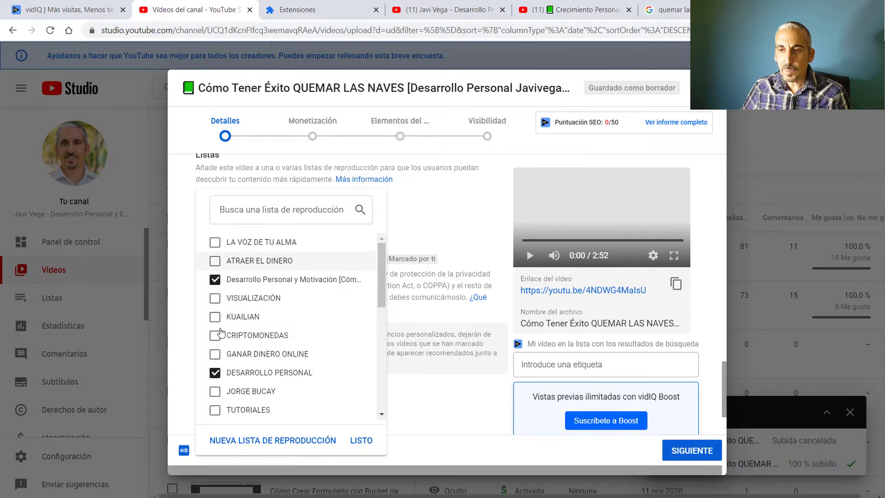
click(362, 441)
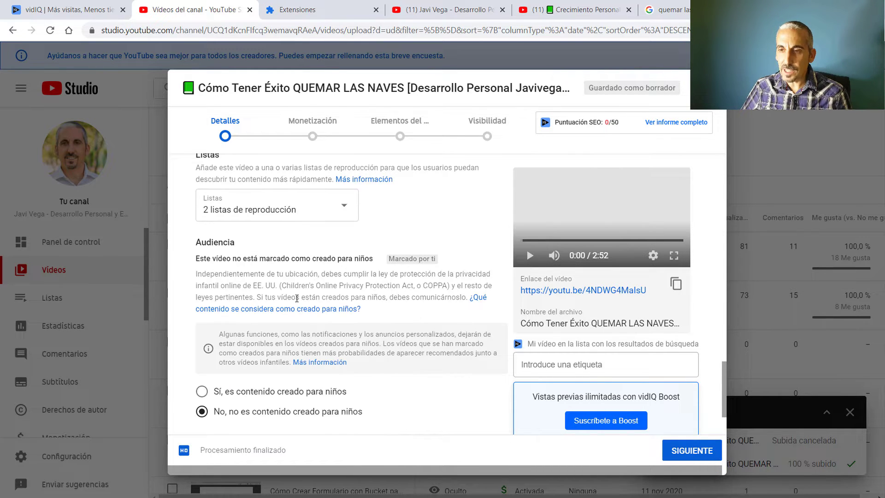
Step: Expand the additional video options and add the tag "quemar las naves"
scroll(268, 368, down, 1)
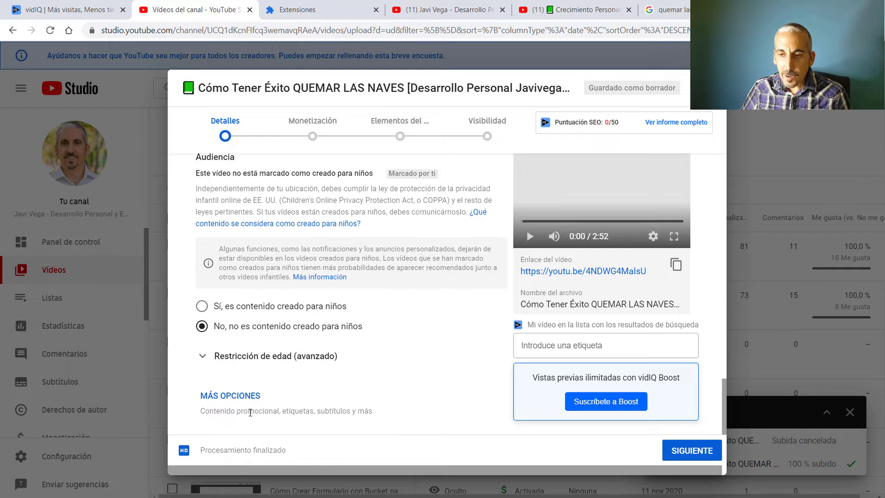
click(243, 400)
scroll(311, 342, down, 3)
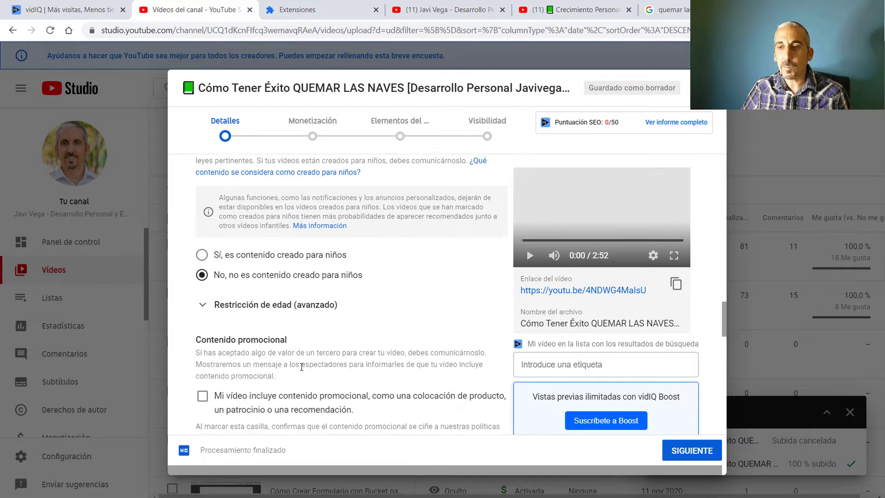
scroll(311, 343, down, 3)
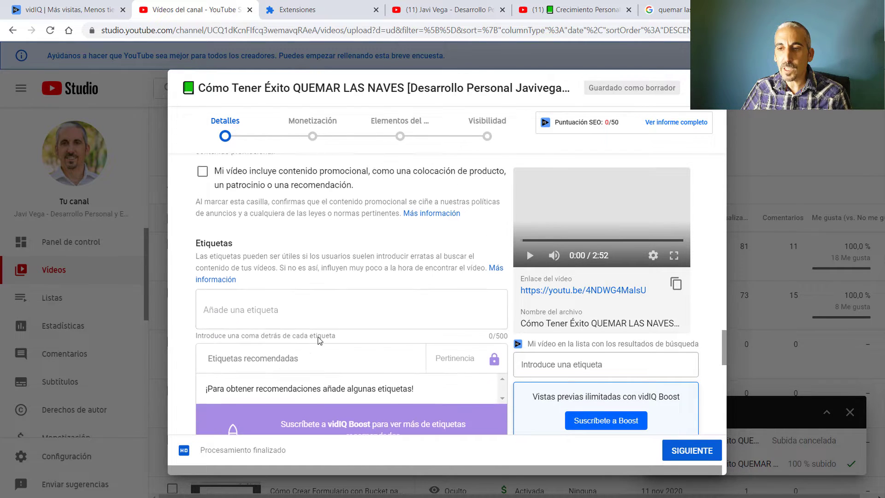
click(262, 293)
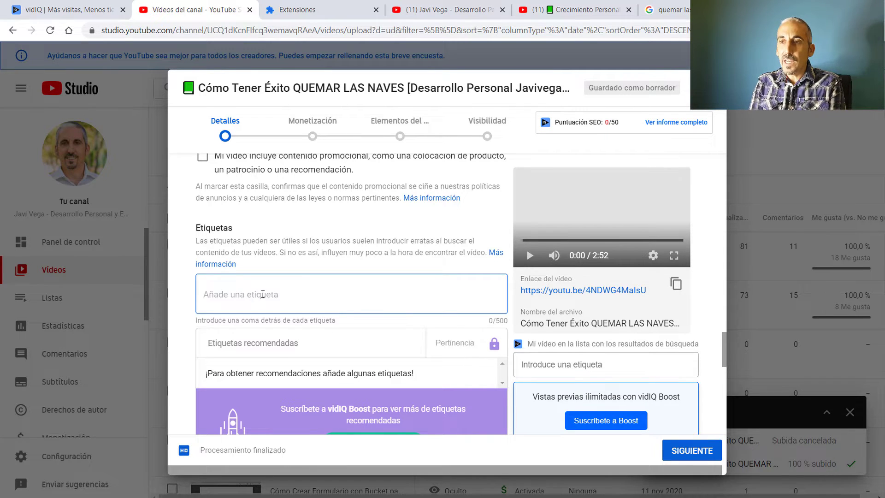
text(que)
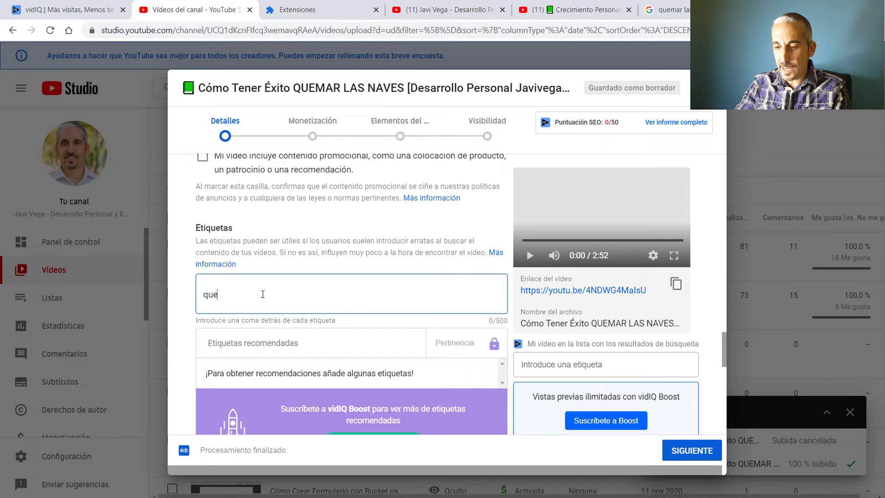
text(mar las )
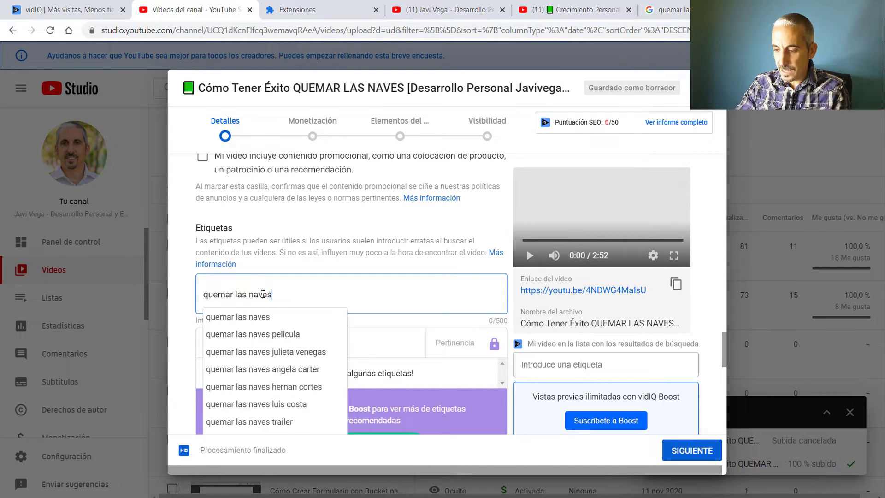
text(naves)
key(Return)
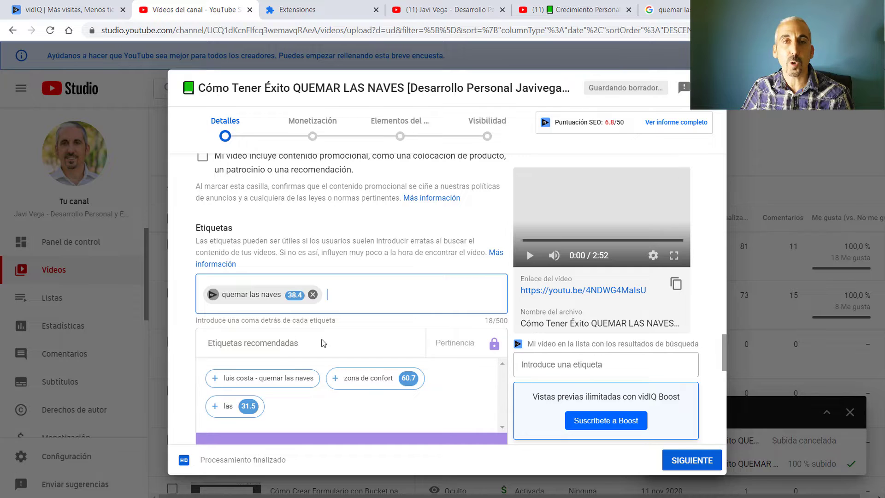
Step: Add the recommended tag "luis costa - quemar las naves" to the video
scroll(328, 342, down, 1)
mouse_move(362, 325)
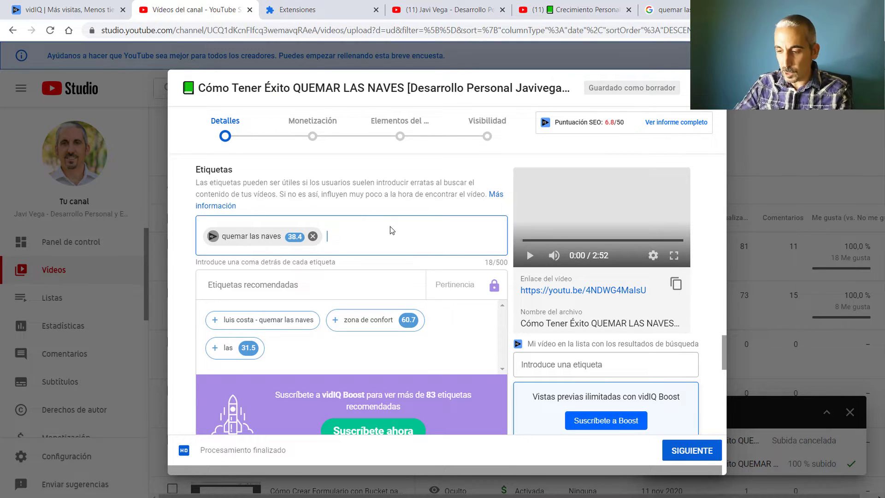
text(luis)
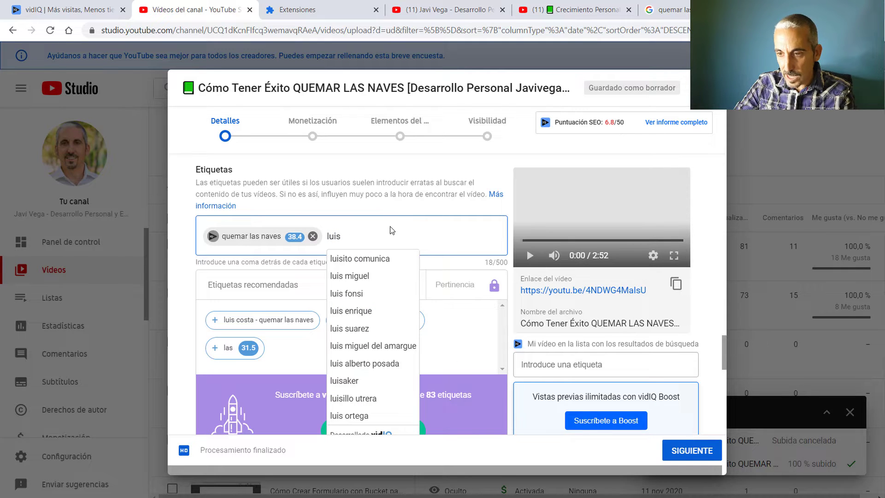
text( costa)
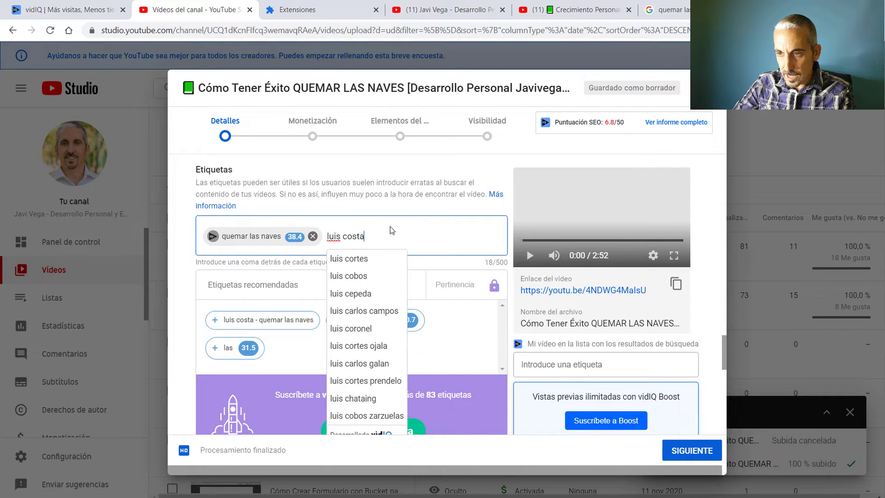
text( -)
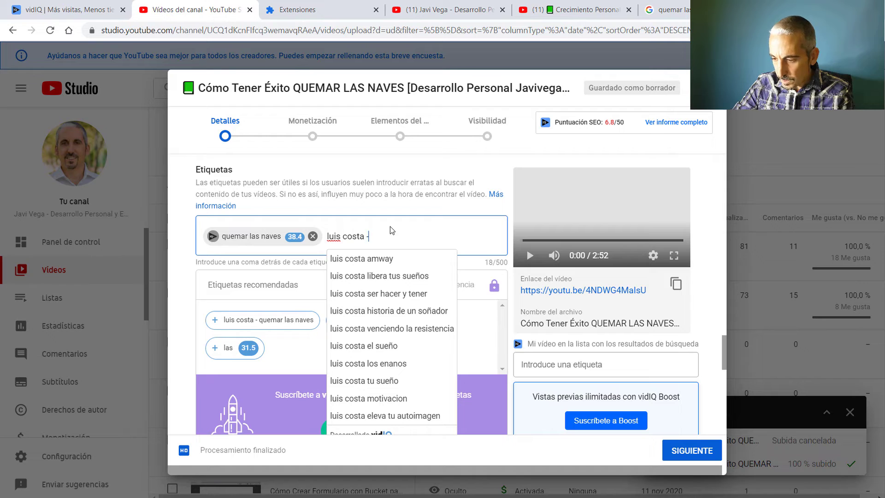
text( quem)
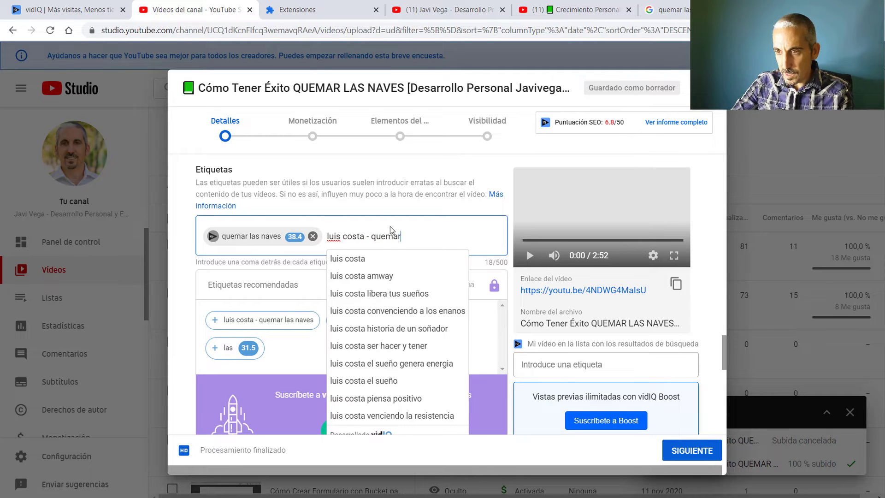
text(ar las)
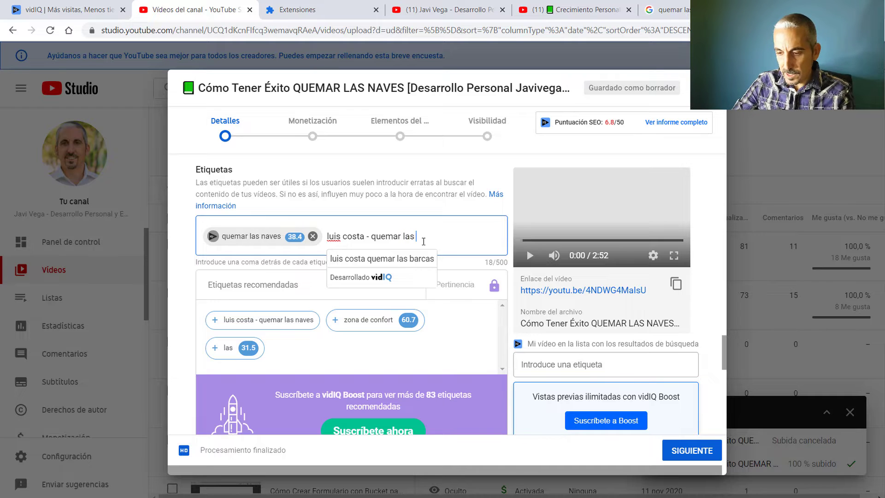
text( naves)
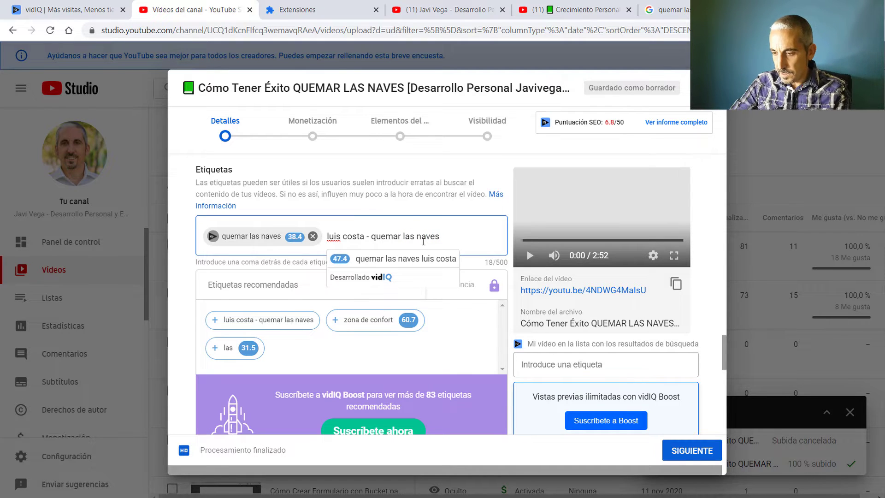
key(Return)
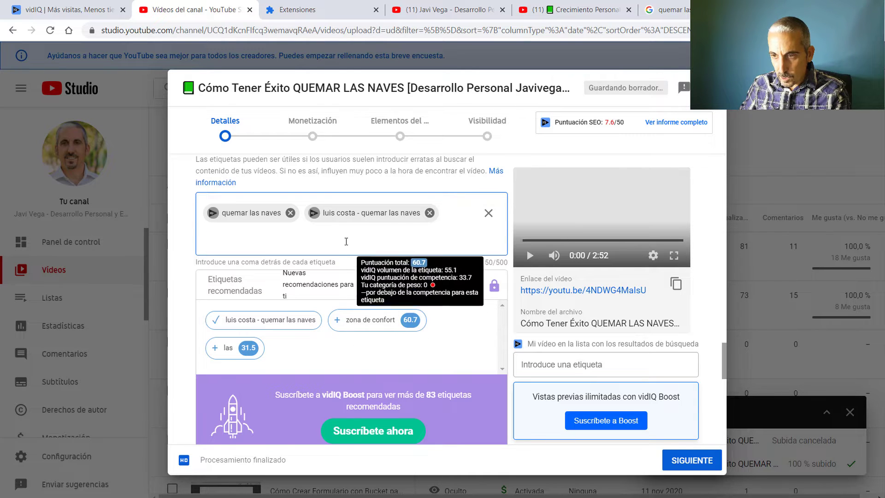
Step: Add the recommended tag "zona de confort" to the video
text(zona )
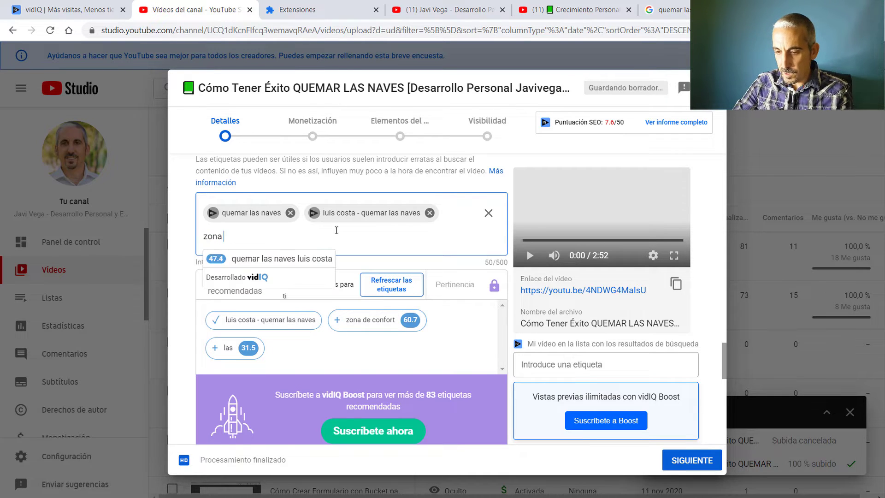
text(de confort)
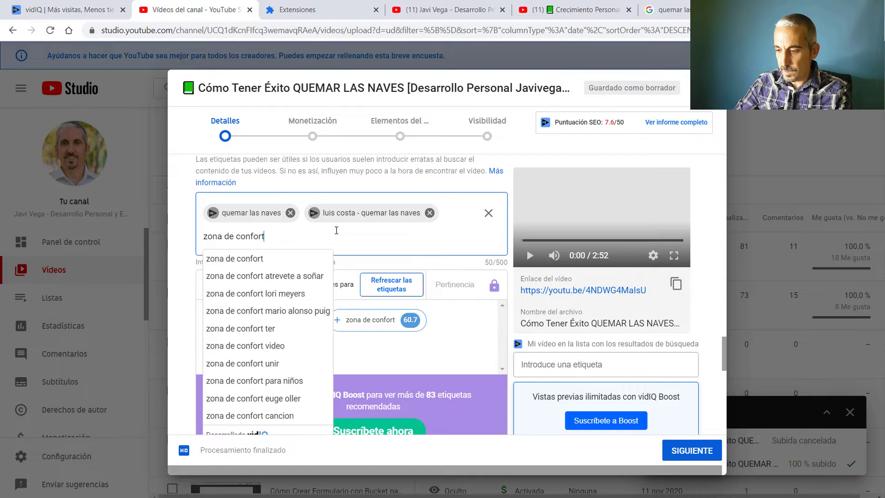
key(Return)
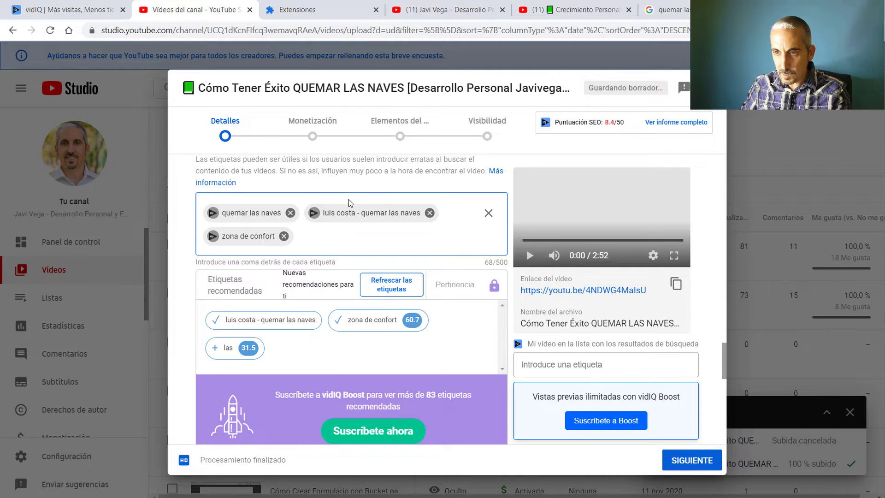
Step: Look up "quemar las naves" in the vidIQ tag inspector and copy the similar tag "zona de confort atrevete a soñar"
scroll(336, 236, down, 3)
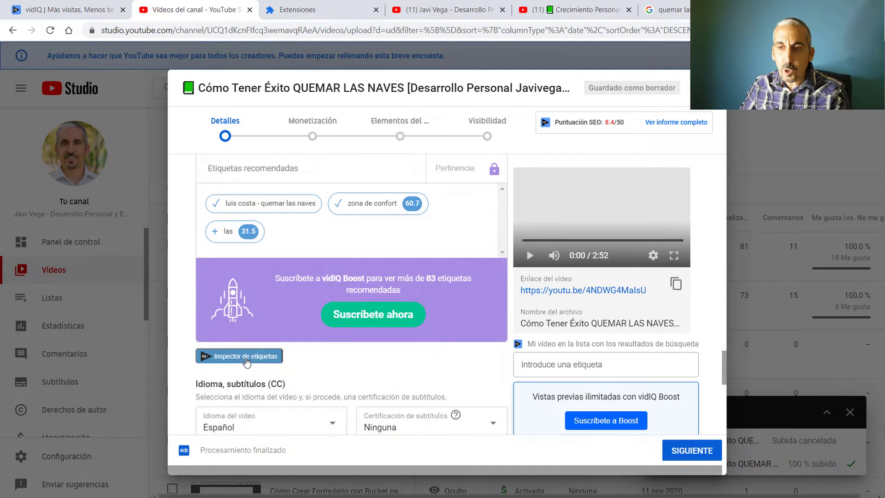
click(246, 361)
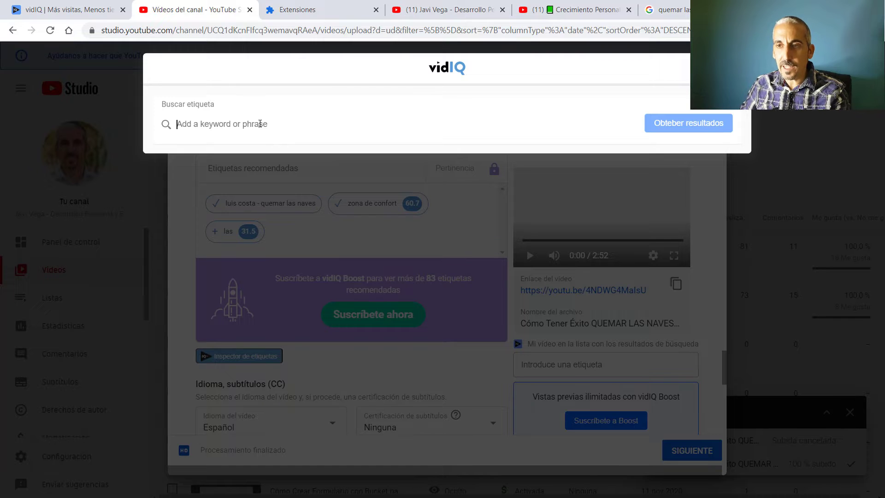
text(quemar las naves)
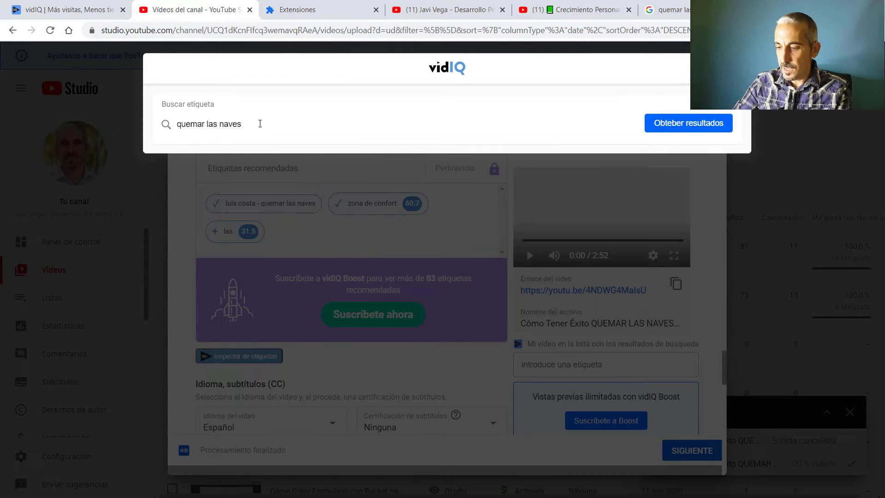
click(654, 127)
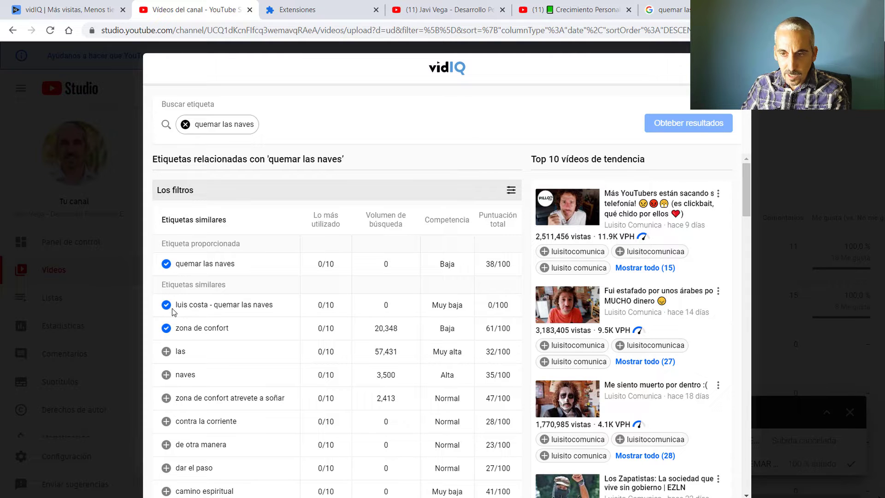
scroll(197, 332, down, 1)
scroll(197, 331, down, 2)
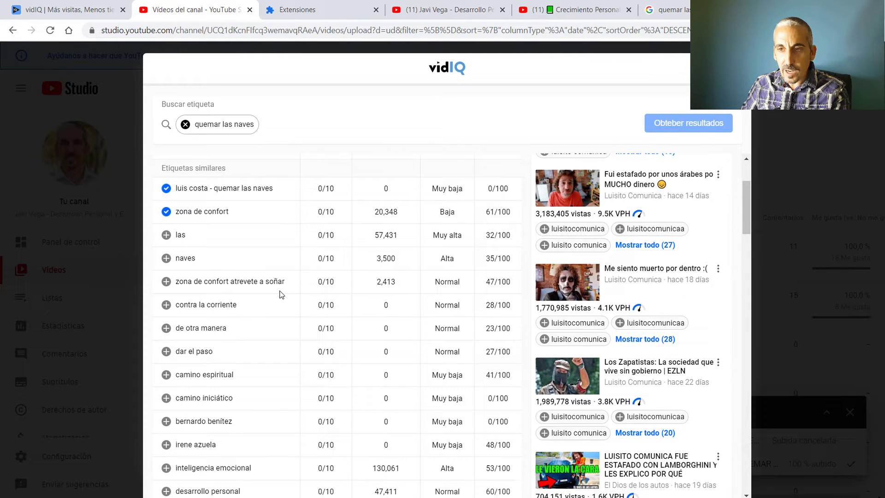
drag(291, 282, 182, 286)
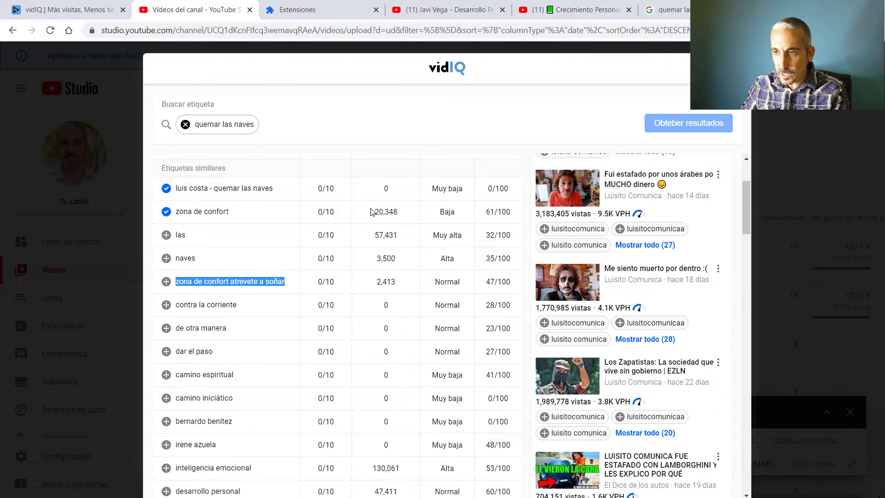
Step: Examine the similar tags for "quemar las naves" by search volume, competition and total score, and close the inspector
scroll(386, 302, up, 3)
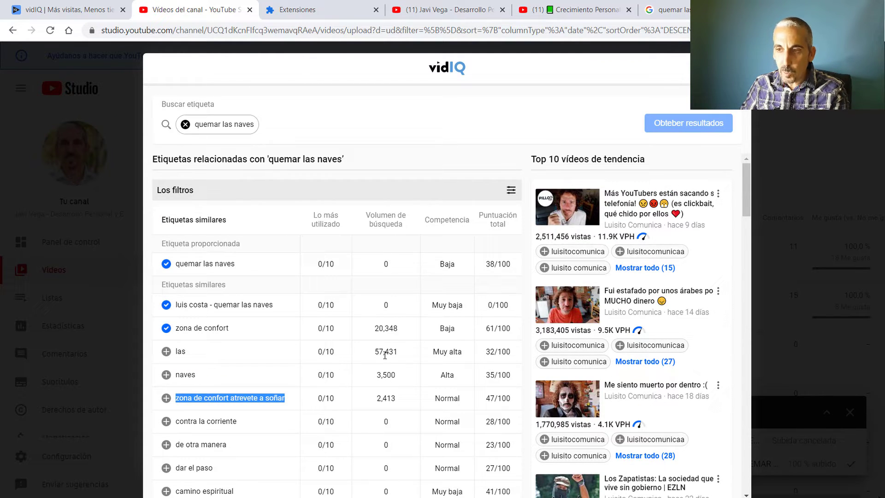
scroll(386, 358, down, 3)
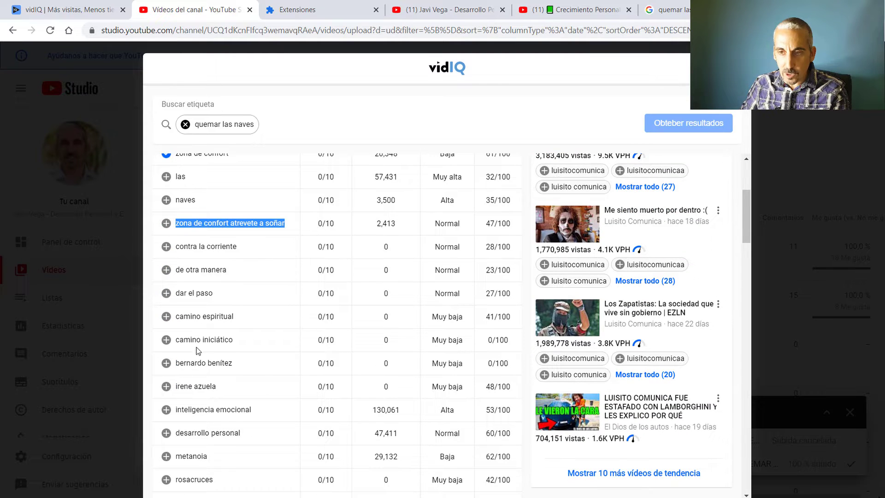
scroll(386, 369, down, 1)
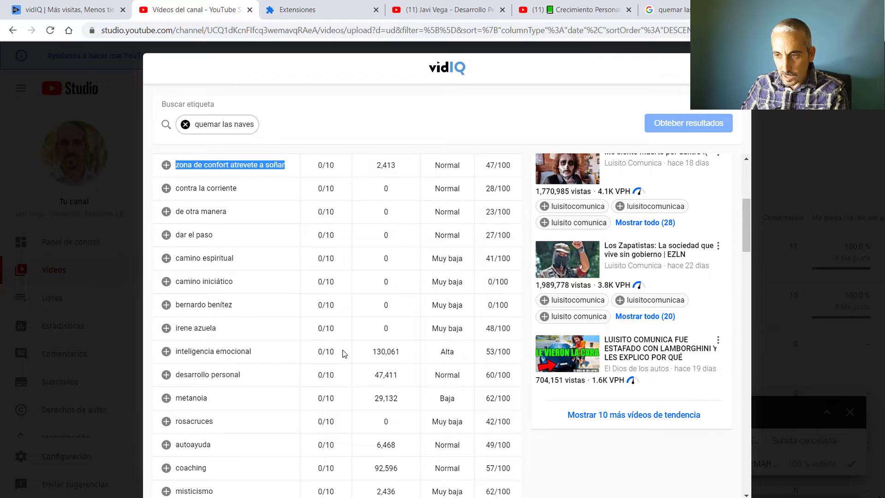
scroll(344, 352, down, 2)
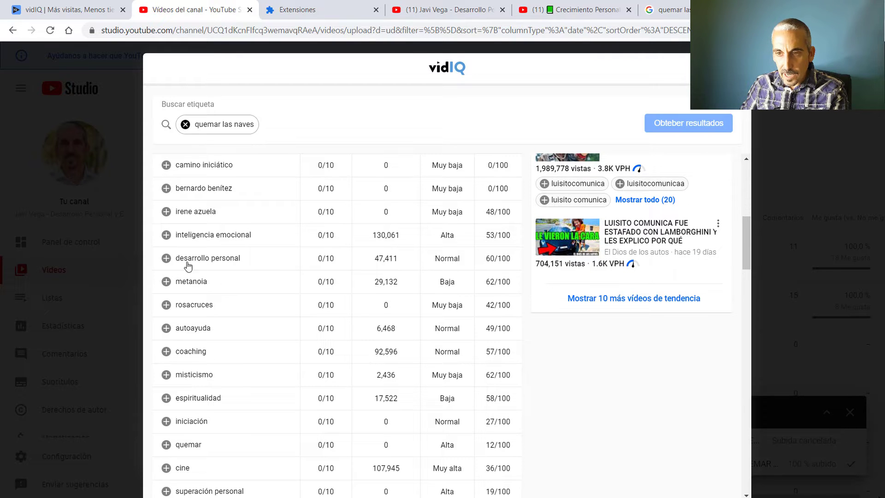
scroll(210, 329, down, 5)
scroll(211, 331, down, 9)
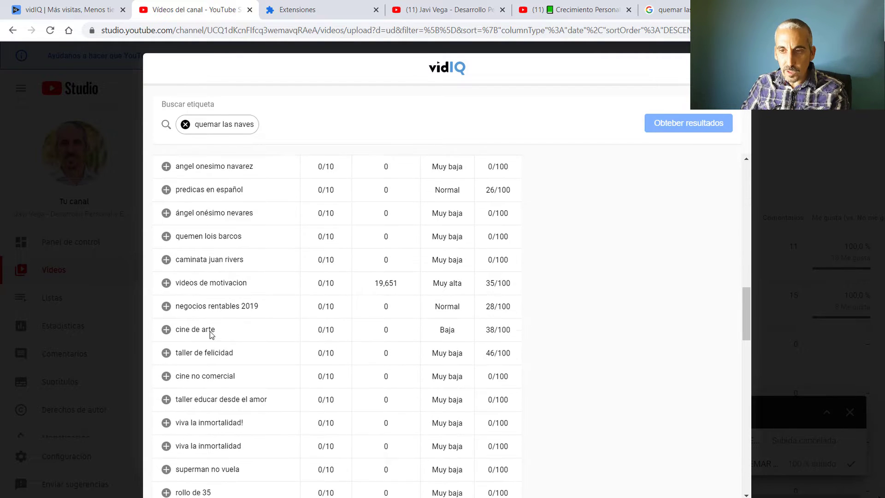
scroll(211, 335, down, 5)
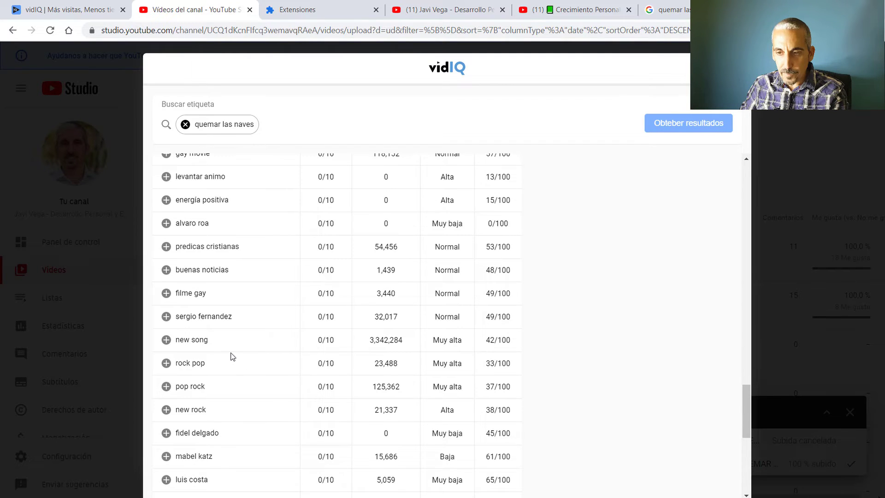
scroll(235, 359, down, 6)
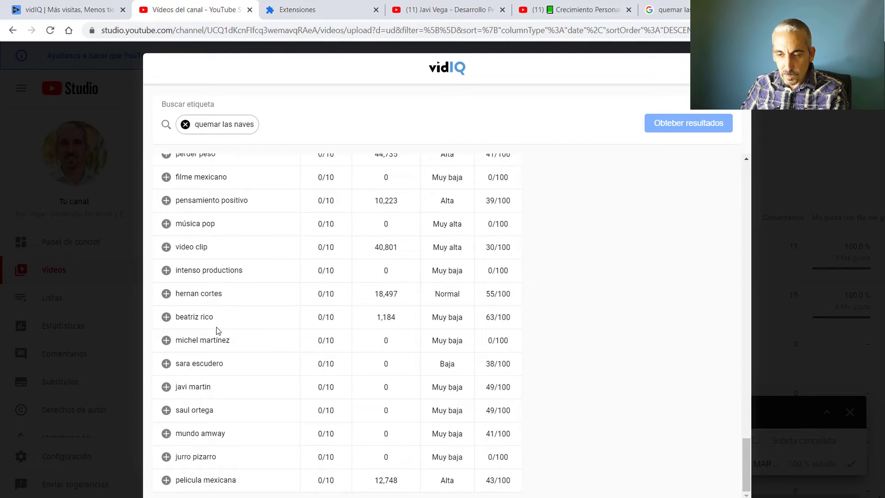
scroll(223, 346, up, 2)
scroll(243, 310, up, 10)
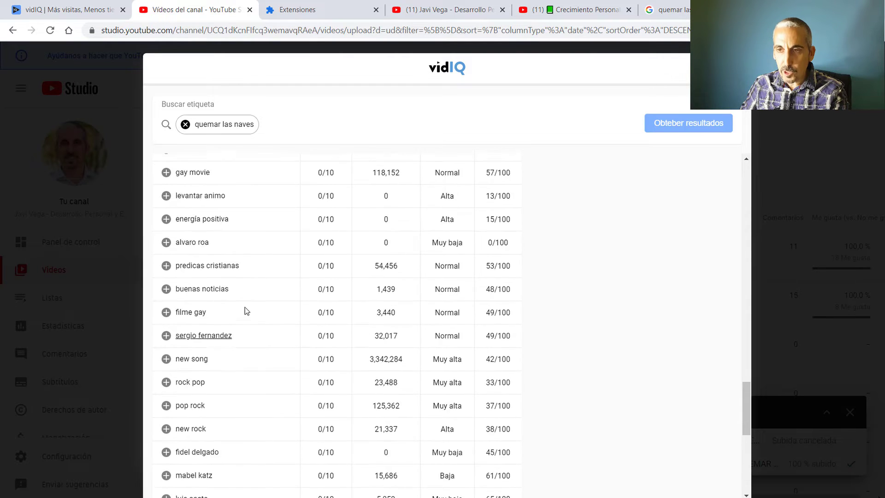
key(Escape)
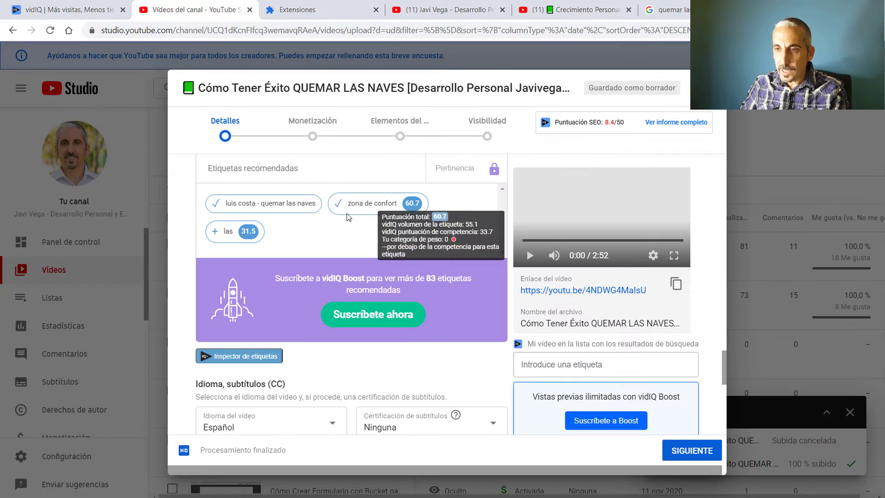
Step: Add the copied tag "zona de confort atrevete a soñar" to the video's tags
click(328, 203)
click(307, 281)
text(zona de confort atrevete a soñar)
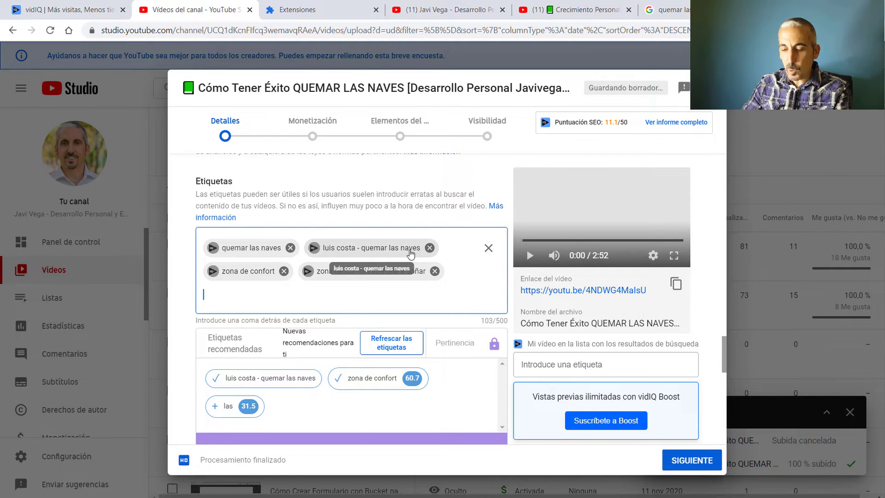
Step: Add the suggested tag "como tener exito en la vida" to the video
text(como)
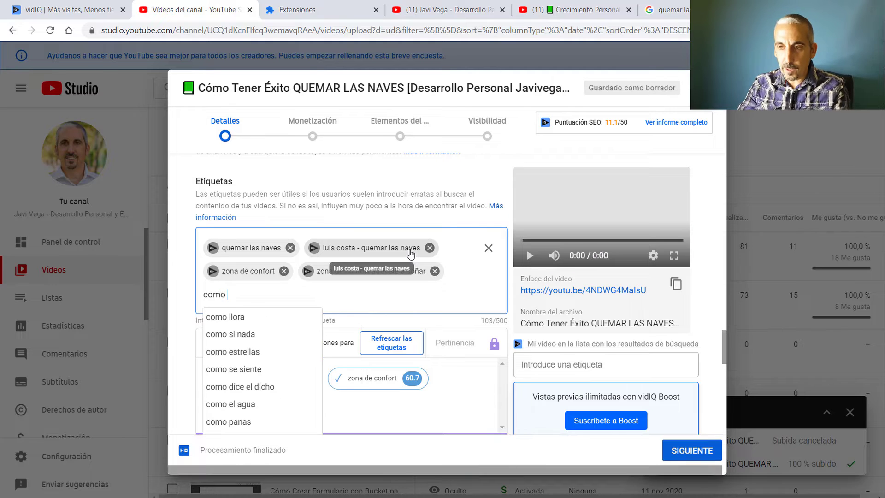
text( tene)
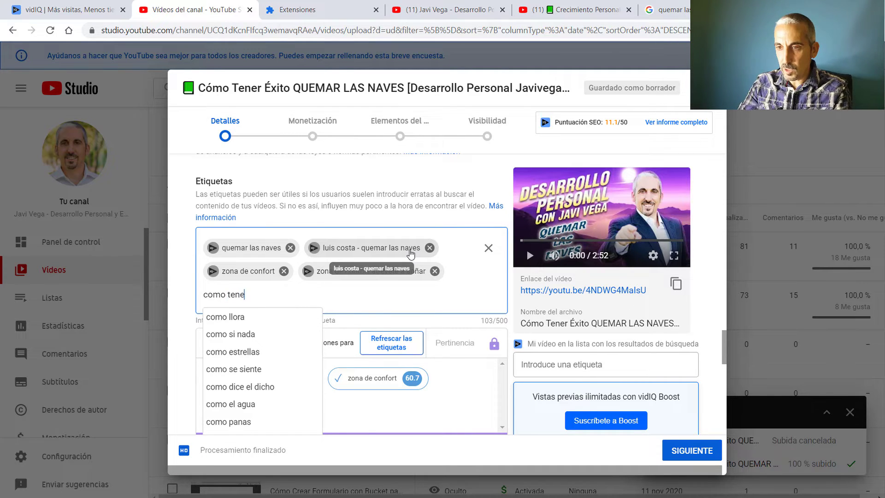
text(r ex)
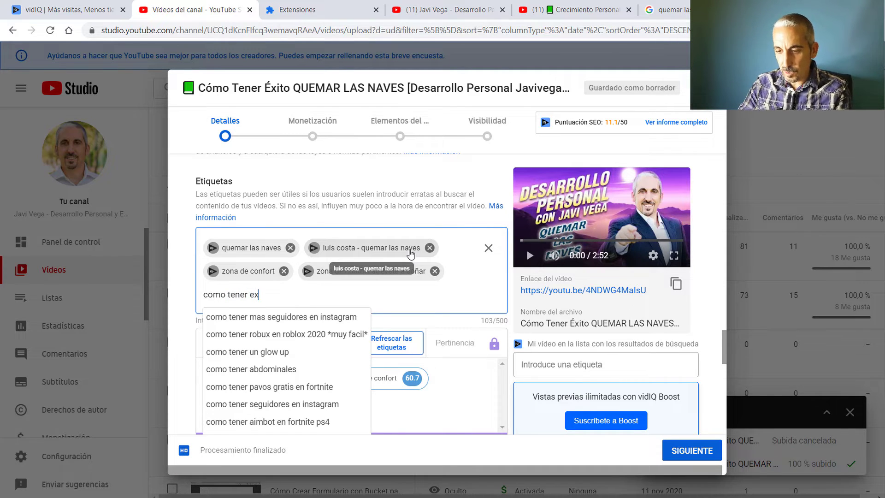
mouse_move(264, 315)
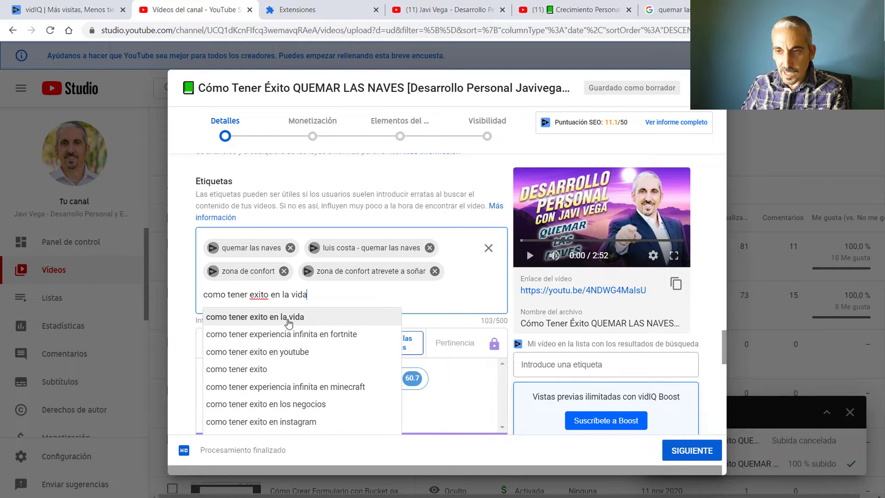
click(288, 322)
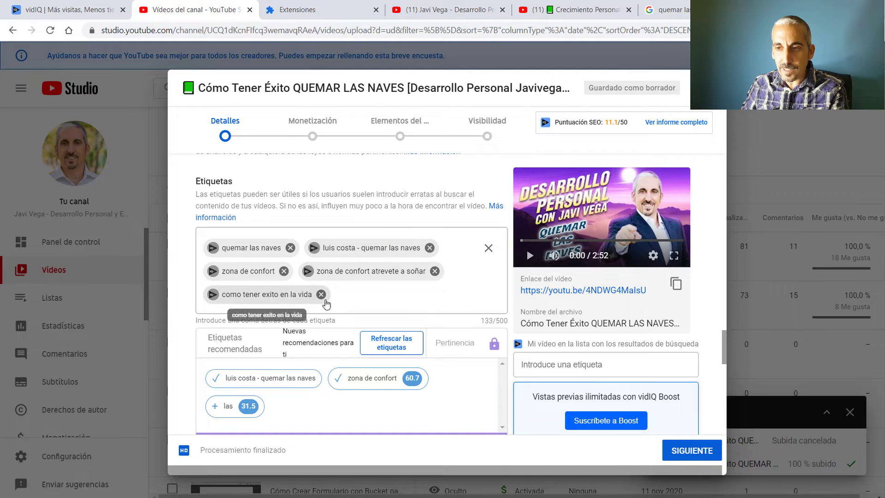
Step: Add the tag "como tener exito" to the video
click(354, 294)
text(co)
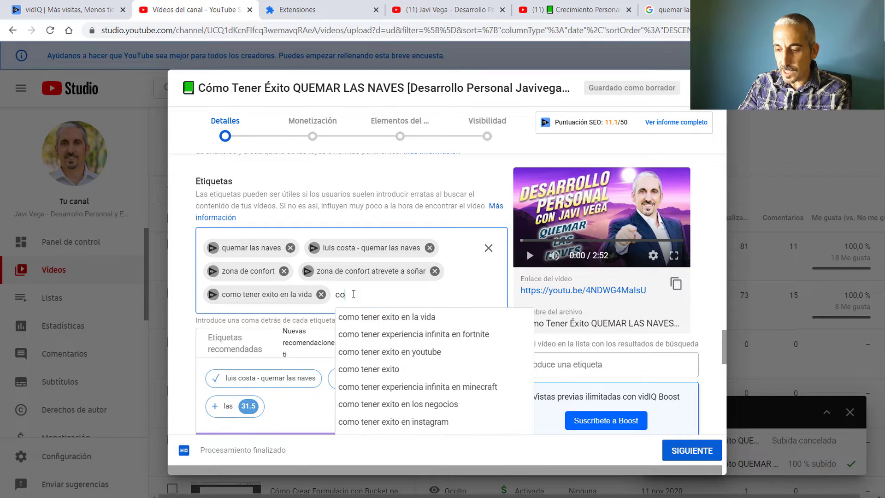
text(mo tener exito)
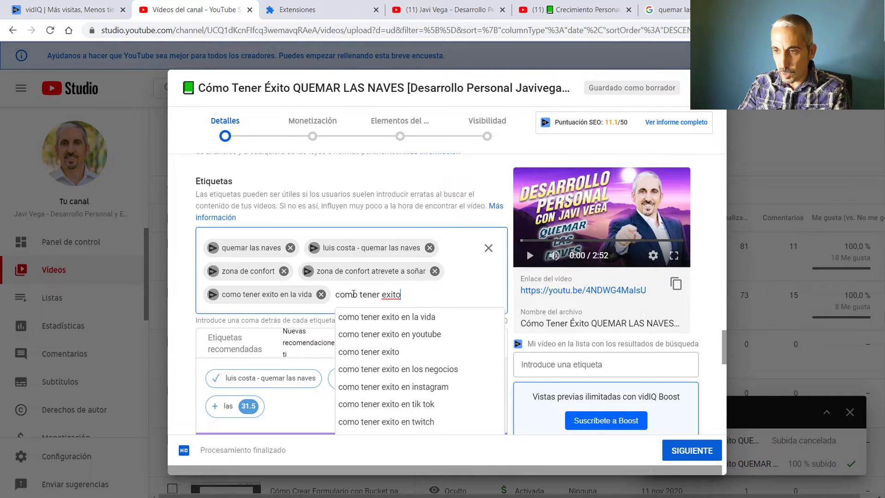
key(Return)
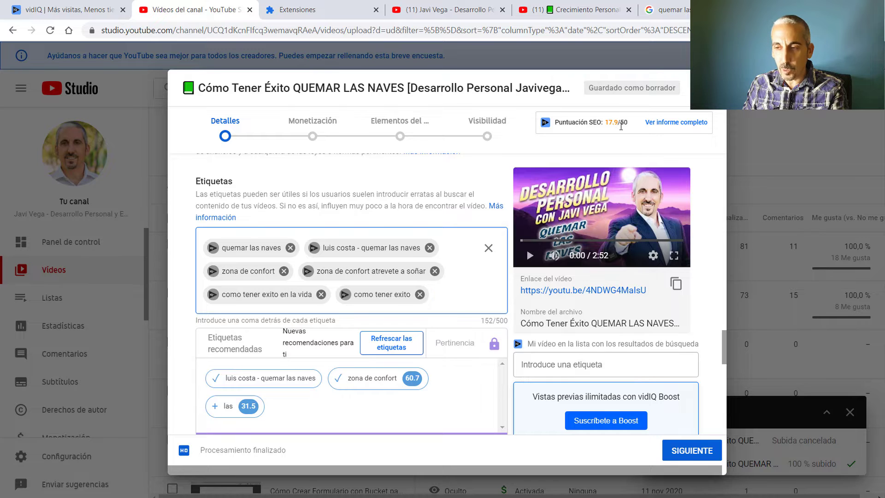
Step: Add the suggested tag "quemar los barcos" to the video's tags
click(441, 299)
text(quena)
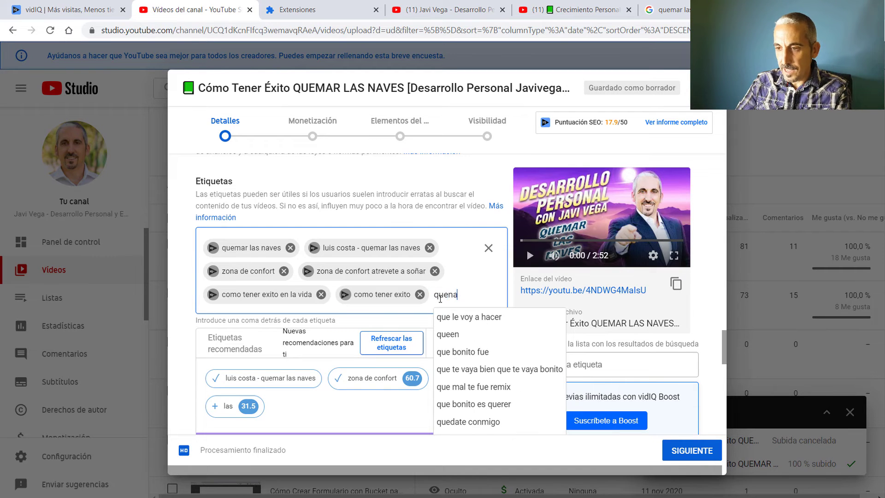
key(BackSpace)
text(ma)
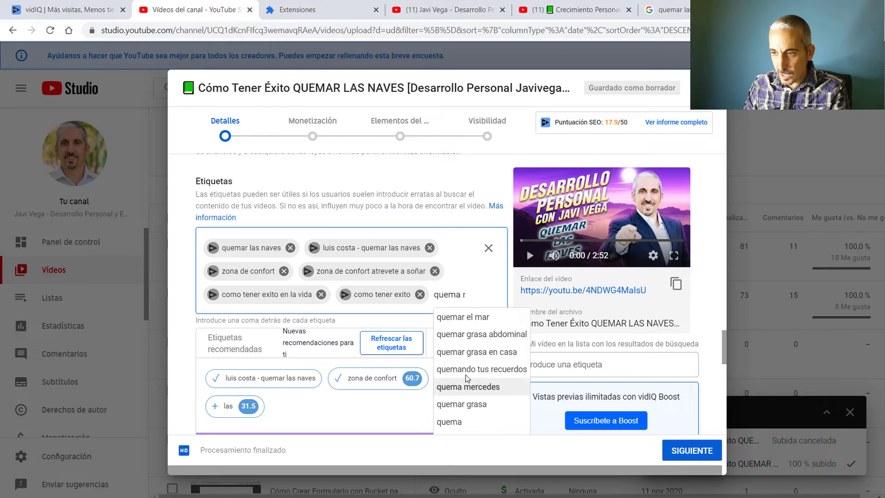
text(r)
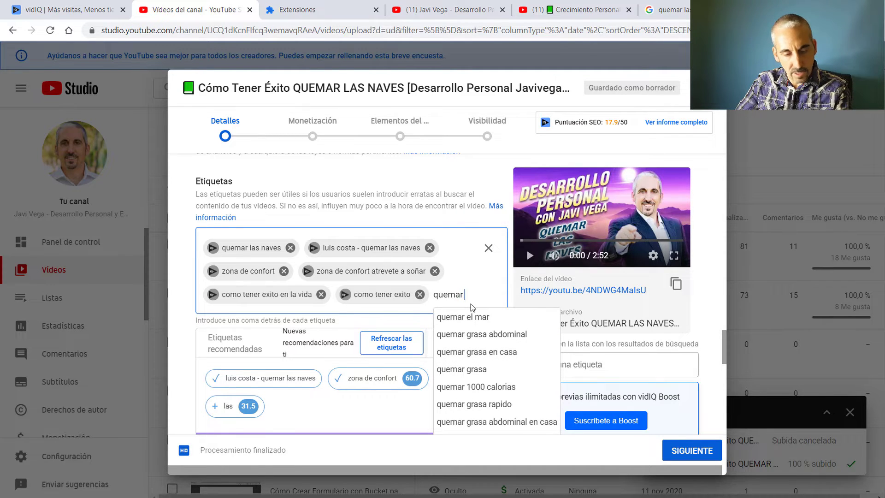
text( los barcos)
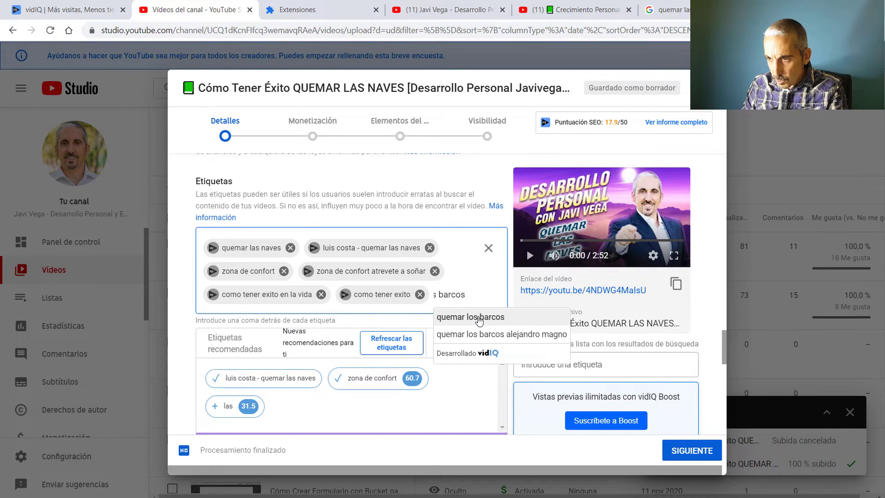
click(485, 317)
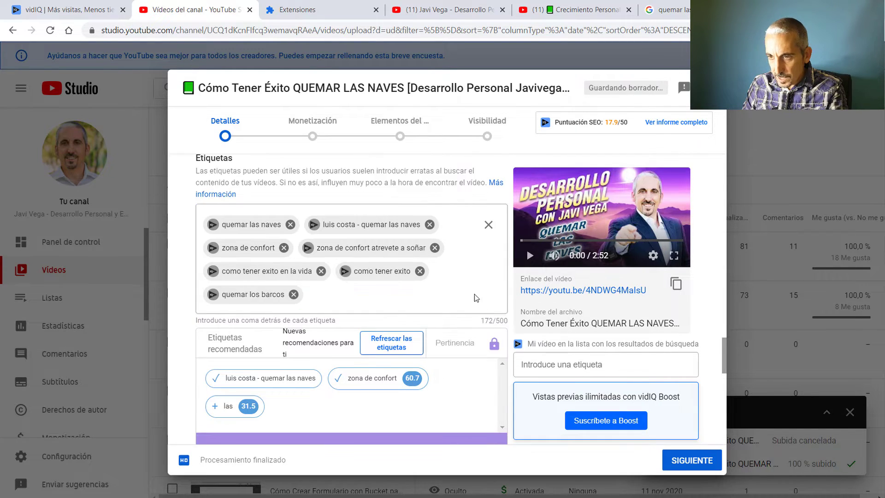
Step: Add the suggested tag "quemar los barcos alejandro magno" to the video
click(401, 301)
text(q)
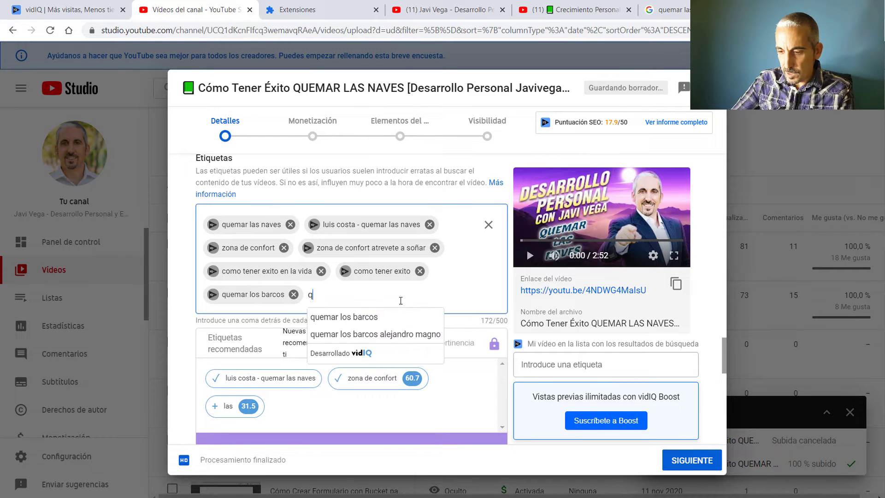
text(uemar los )
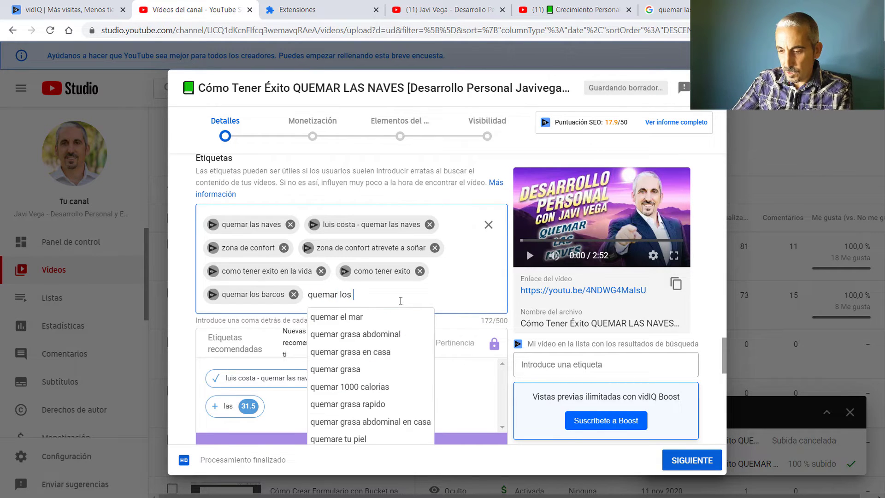
text(barcos ale)
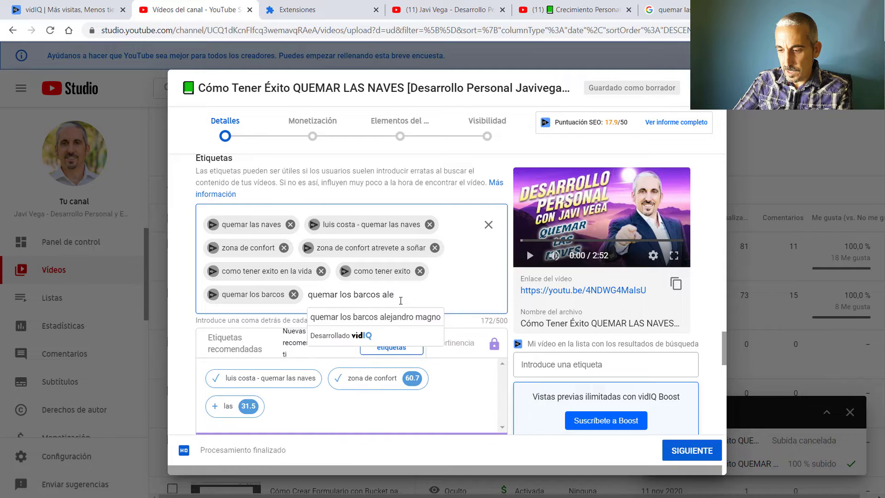
text(jandro )
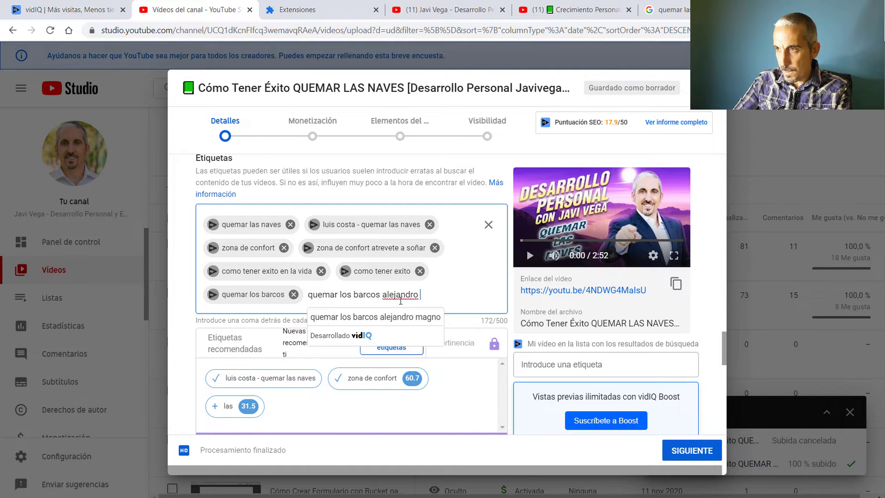
text(magno)
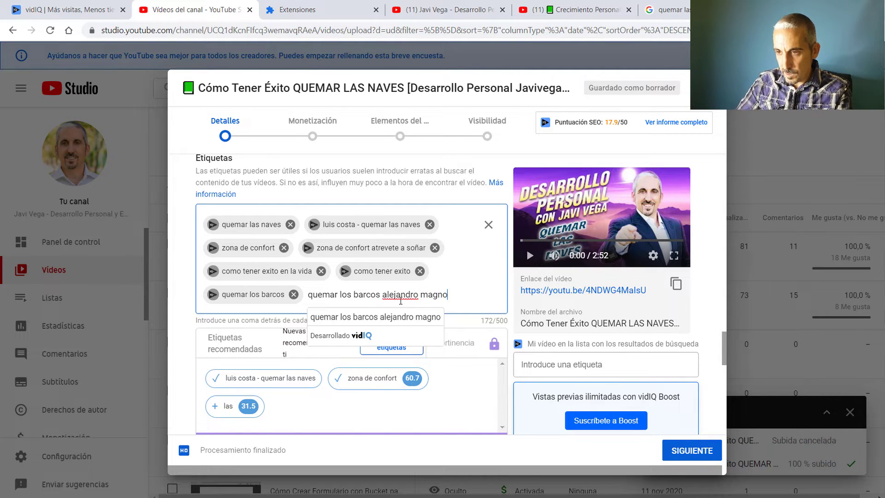
click(406, 317)
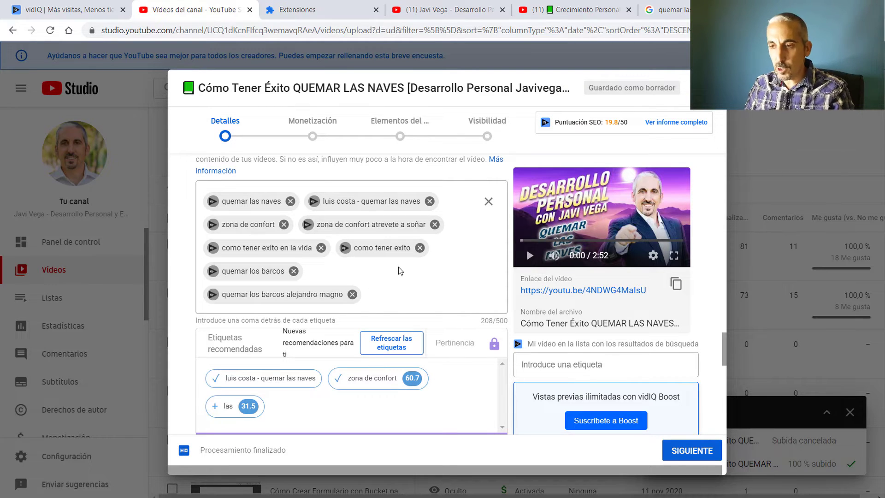
Step: Add further tags on burning the ships, success and personal development, running from "quema los barcos" through "exito" and "desarrollo personal" to "feliz"
text(quema los barcos,quemando las naves,quema tus barcos,el hombre que quemo sus naves,quemar las naves alejandro magno,exito,desarrollo personal,desarrollo personal y motivacion,quemar las naves hernan cortes,quemar las naves motivación,desarrollo personal libros,feliz)
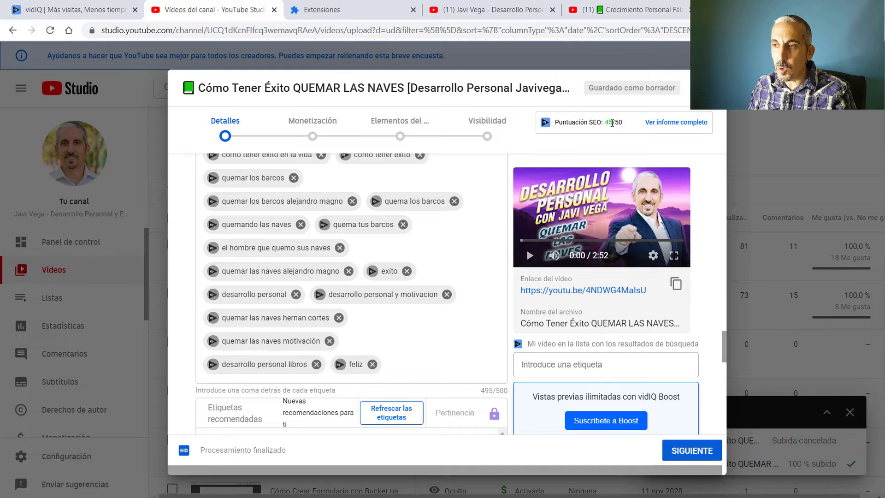
scroll(427, 234, down, 3)
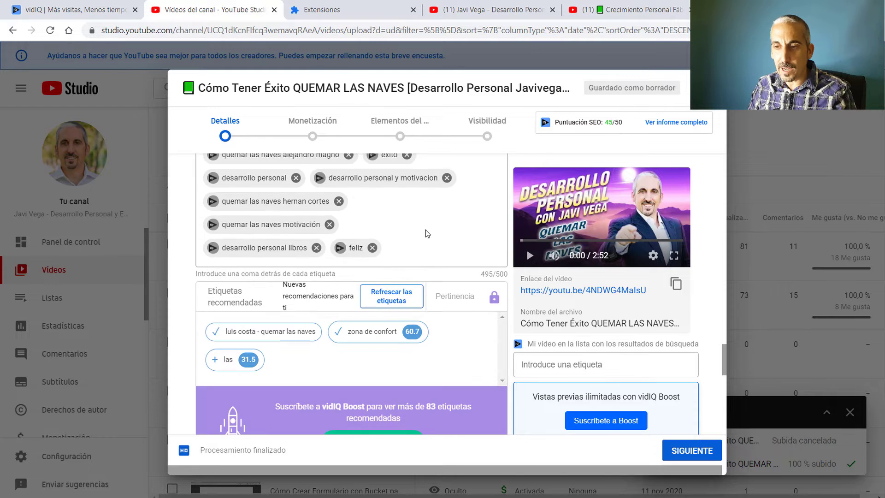
Step: Review the video's language, recording date, licence, category and comment settings below the tags
scroll(421, 237, down, 5)
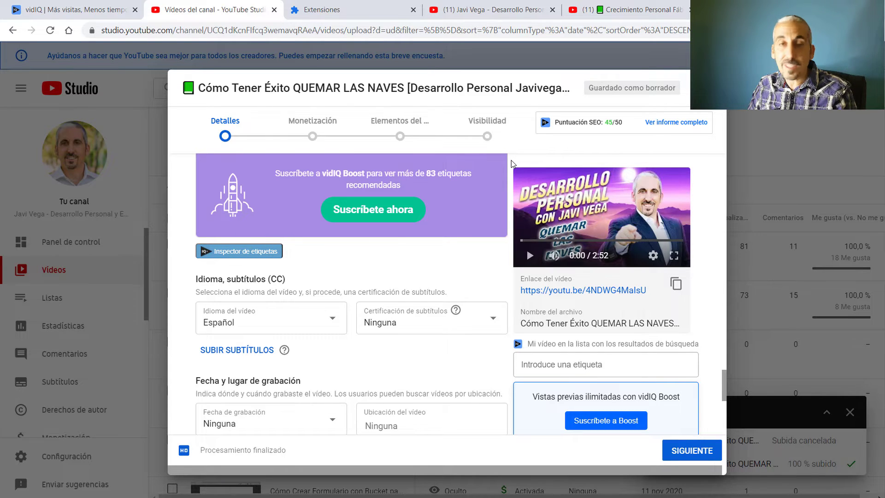
scroll(358, 269, down, 5)
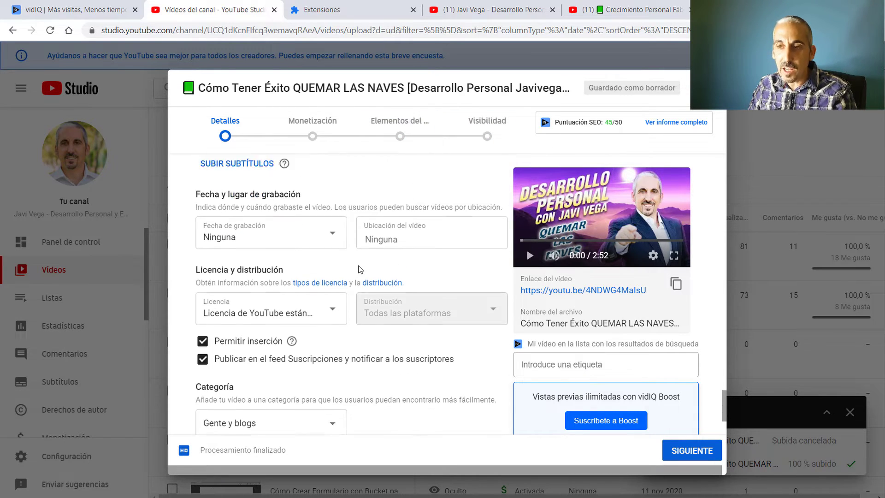
scroll(423, 245, down, 1)
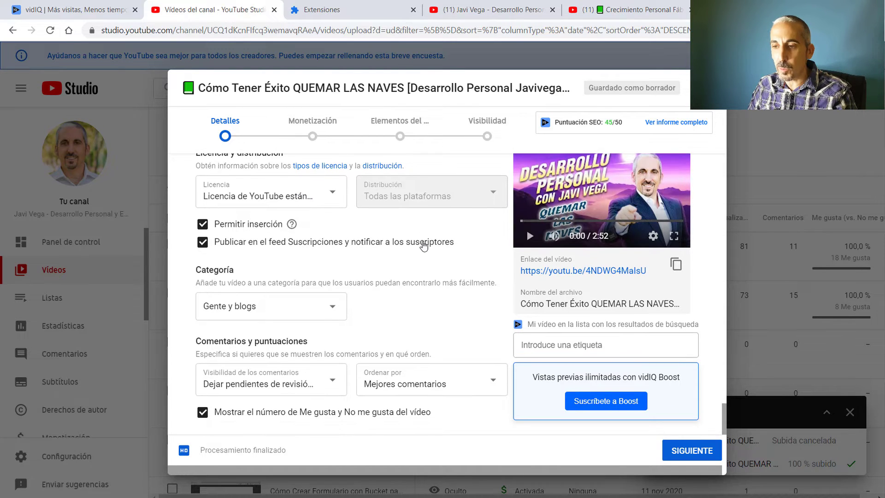
scroll(438, 243, up, 3)
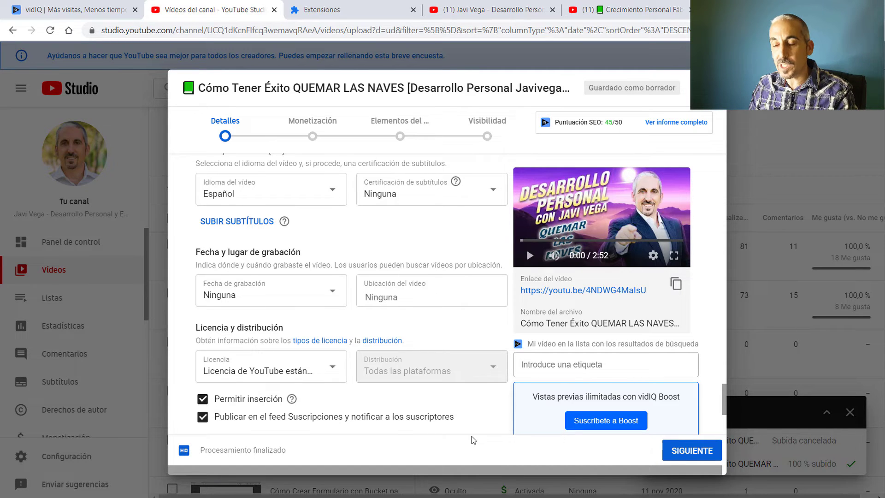
Step: Switch to Paint and draw a large black circle with its upper-left quarter marked off and labelled "DP"
click(429, 488)
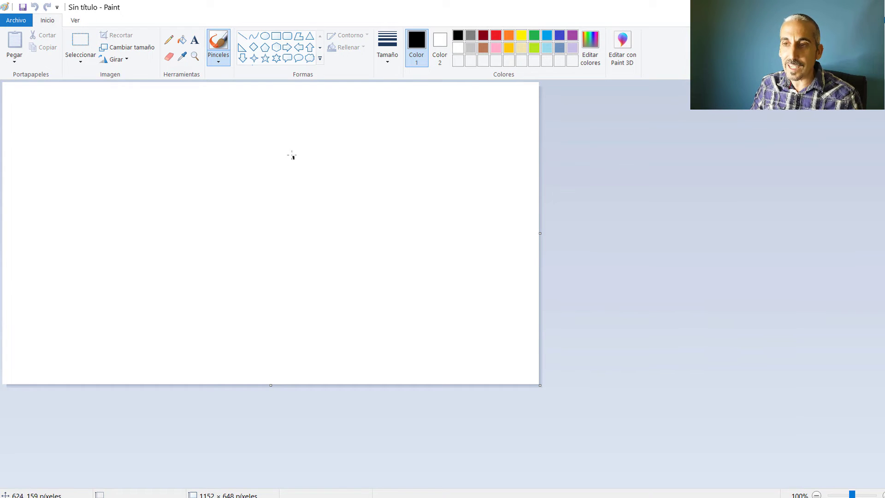
mouse_move(293, 156)
mouse_down()
mouse_move(190, 148)
mouse_move(160, 238)
mouse_move(263, 309)
mouse_move(342, 228)
mouse_move(307, 162)
mouse_move(293, 156)
mouse_up()
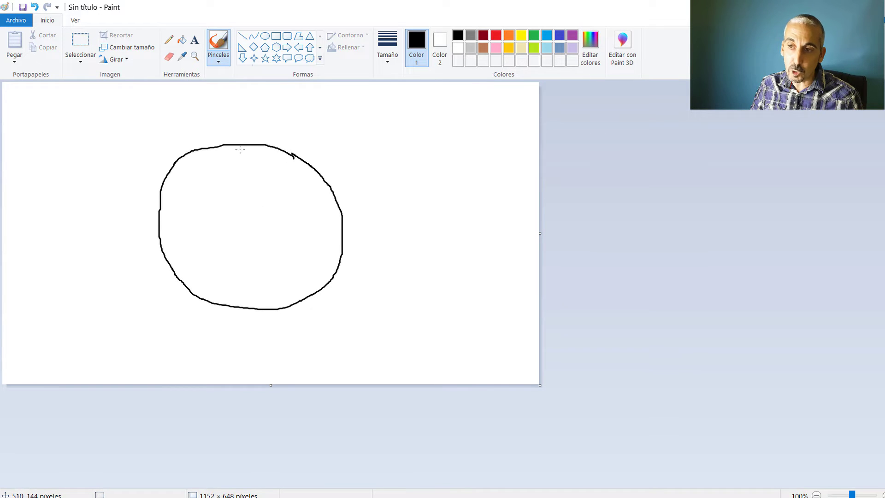
mouse_move(241, 144)
mouse_down()
mouse_move(253, 233)
mouse_move(163, 227)
mouse_up()
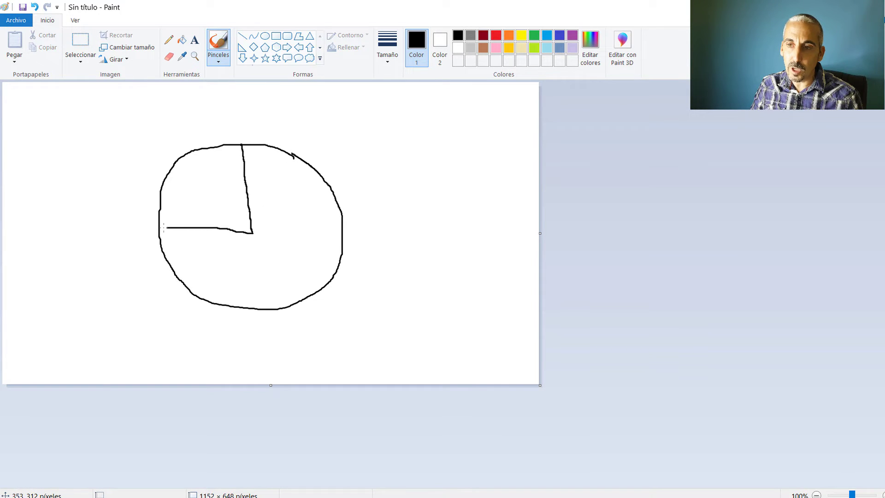
mouse_move(180, 186)
mouse_down()
mouse_move(179, 175)
mouse_move(194, 185)
mouse_move(179, 194)
mouse_move(203, 179)
mouse_up()
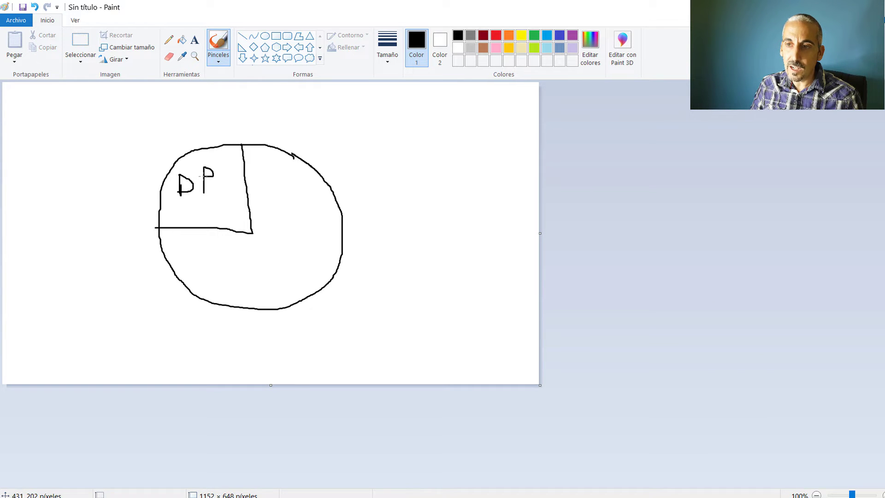
Step: Divide the rest of the circle into quarters, labelling the upper-right "C", the lower-left "N" and the lower-right "F"
drag(252, 229, 341, 229)
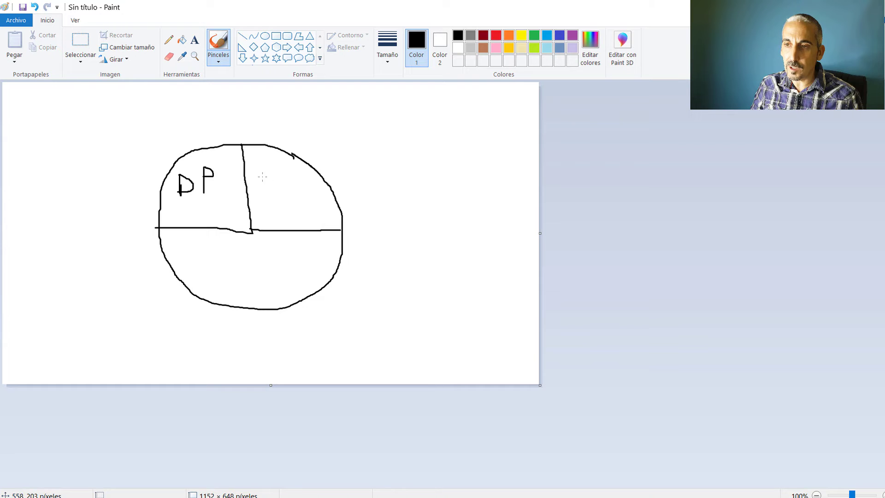
mouse_move(265, 178)
mouse_down()
mouse_move(251, 188)
mouse_move(279, 201)
mouse_up()
drag(251, 229, 248, 308)
mouse_move(197, 256)
mouse_down()
mouse_move(204, 261)
mouse_move(217, 248)
mouse_up()
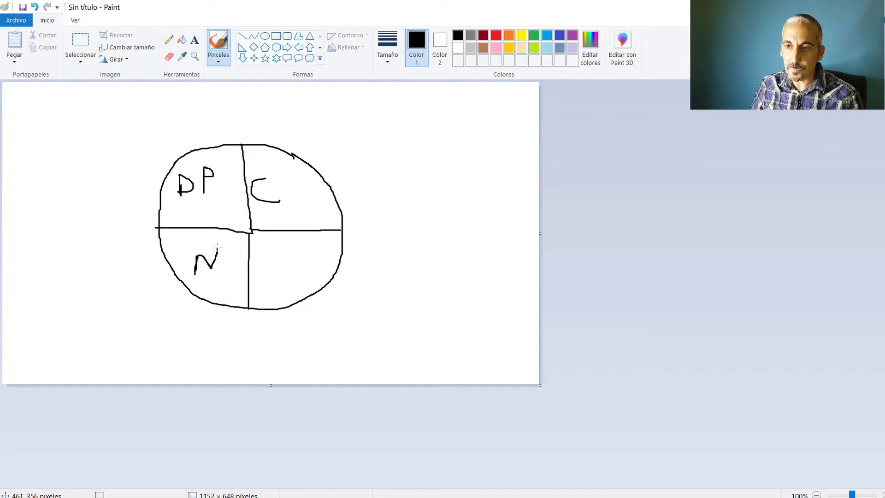
mouse_move(270, 252)
mouse_down()
mouse_move(270, 279)
mouse_move(290, 254)
mouse_up()
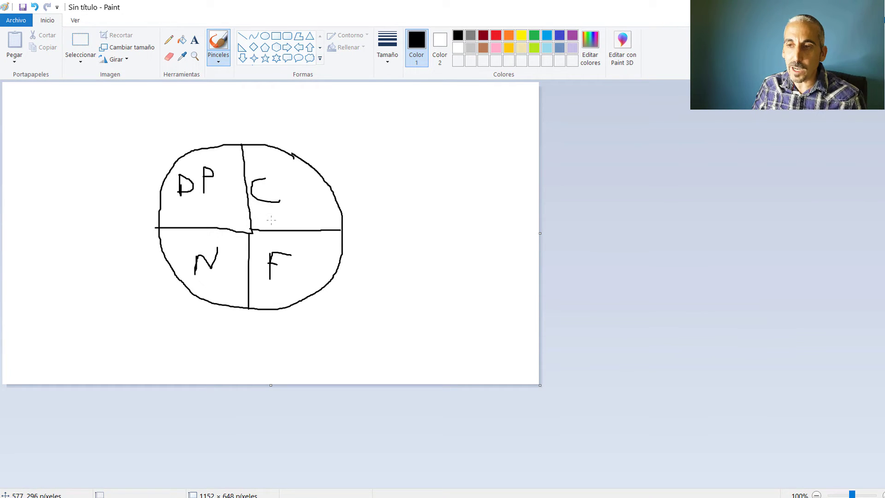
Step: Draw a small ring around the circle's centre and scribble in its part within the DP quarter
mouse_move(268, 214)
mouse_down()
mouse_move(220, 206)
mouse_move(226, 244)
mouse_move(272, 234)
mouse_move(267, 209)
mouse_up()
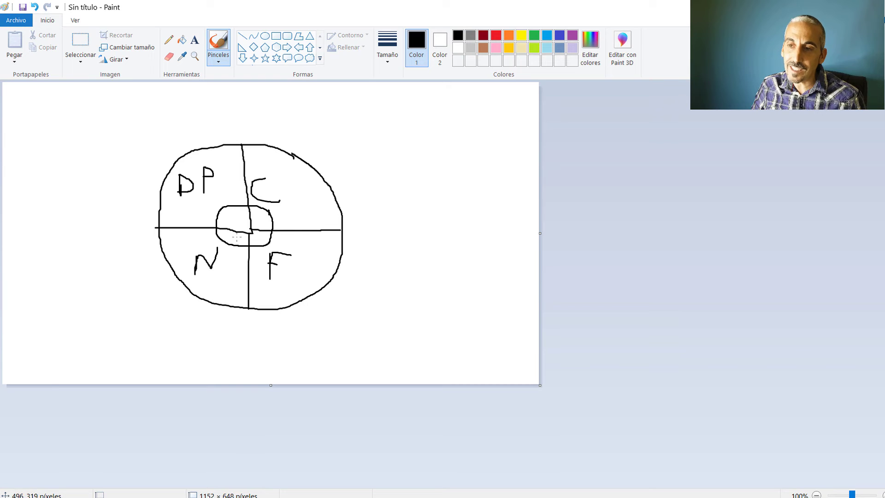
mouse_move(236, 212)
mouse_down()
mouse_move(242, 222)
mouse_move(228, 214)
mouse_move(236, 224)
mouse_move(219, 222)
mouse_move(226, 224)
mouse_up()
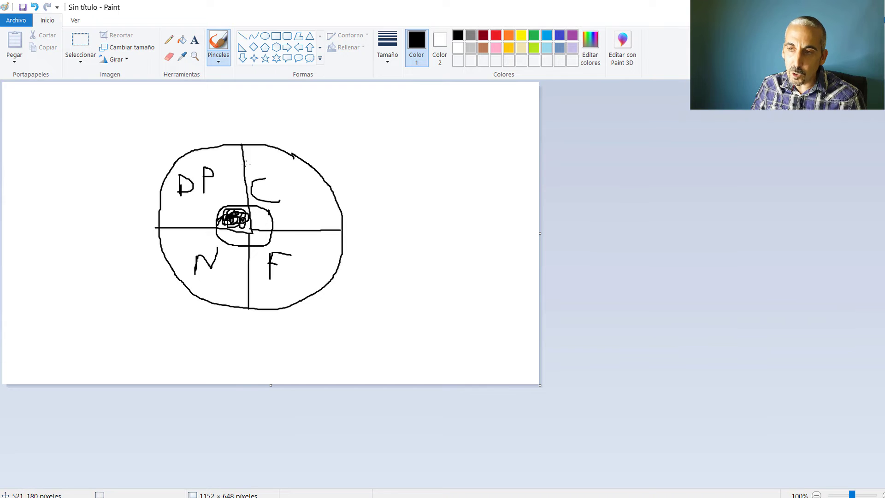
Step: Draw winding red strokes through the C, F and N quarters and a straight red line from the centre across the DP quarter
click(496, 36)
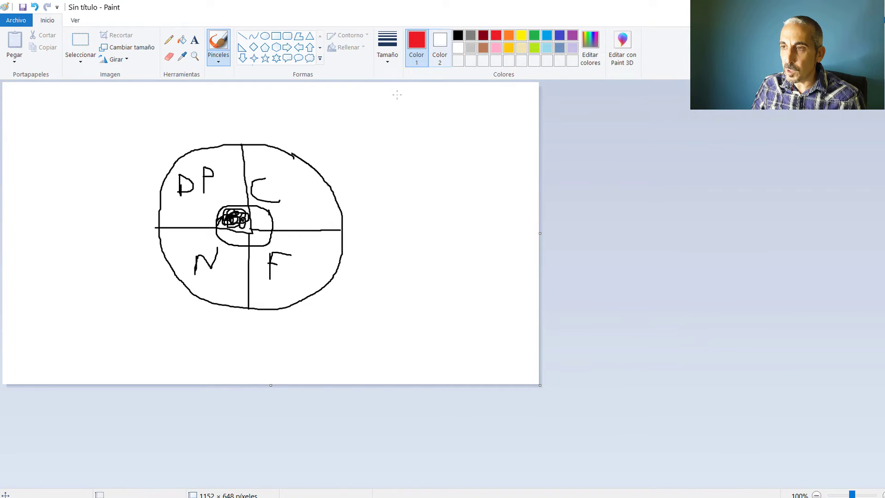
mouse_move(268, 167)
mouse_down()
mouse_move(278, 147)
mouse_move(310, 221)
mouse_move(264, 289)
mouse_move(257, 272)
mouse_move(173, 245)
mouse_move(210, 297)
mouse_move(311, 248)
mouse_up()
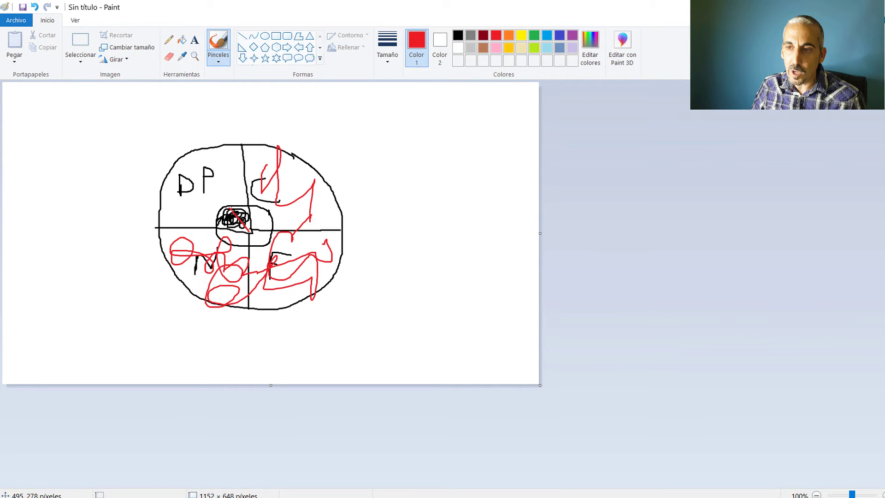
drag(250, 231, 173, 169)
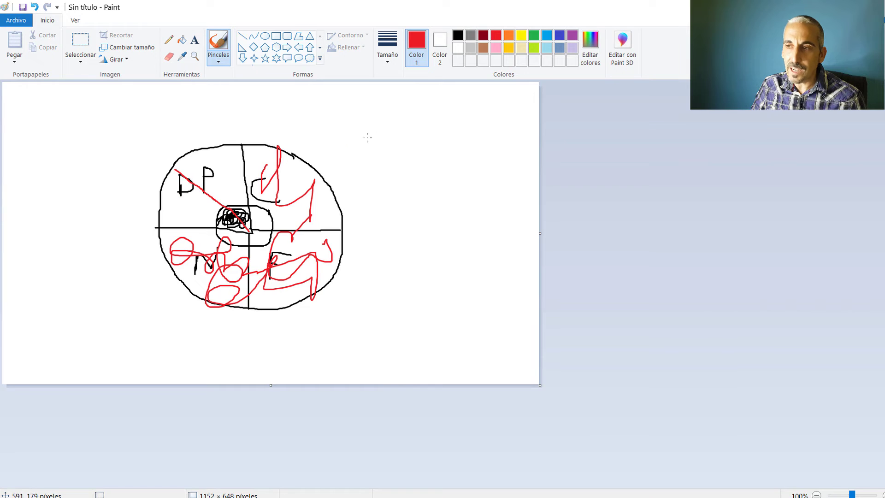
Step: Set the brush colour to yellow
click(522, 36)
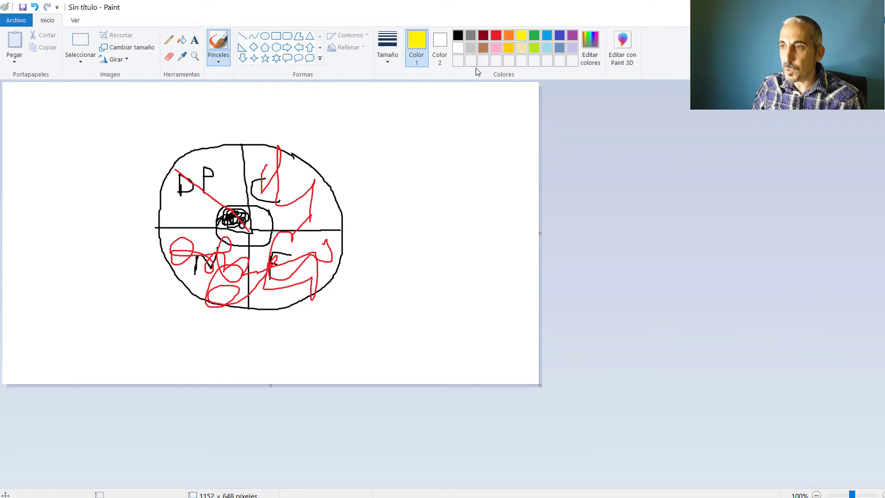